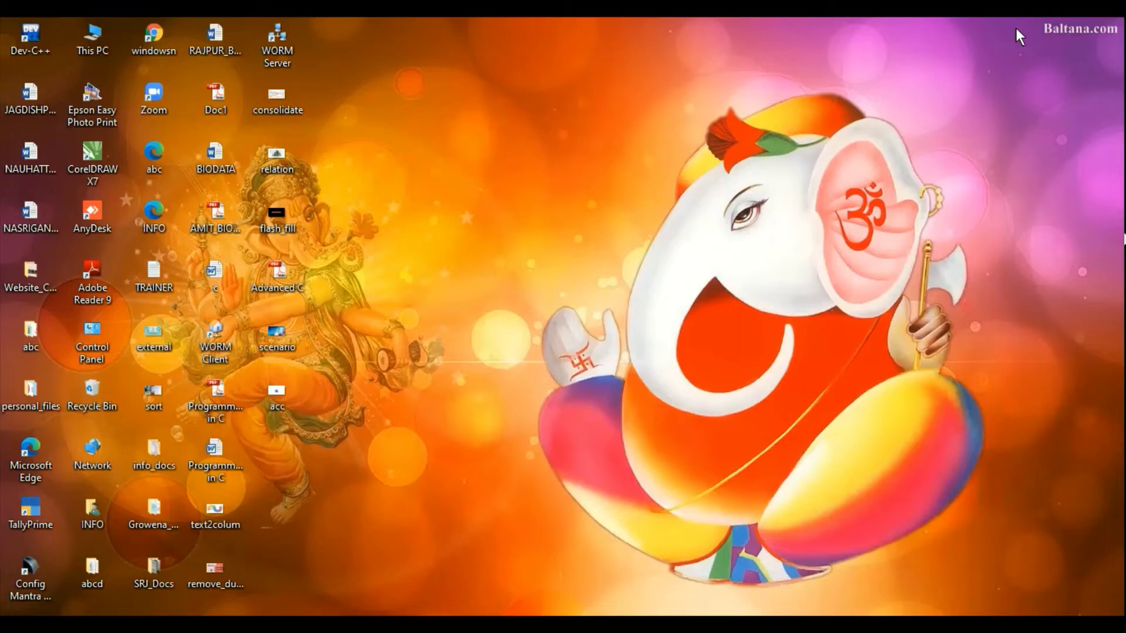
# Step: Open the desktop workbook with daily sales amounts from 01-04-2021 to 16-04-2021
pyautogui.click(628, 587)
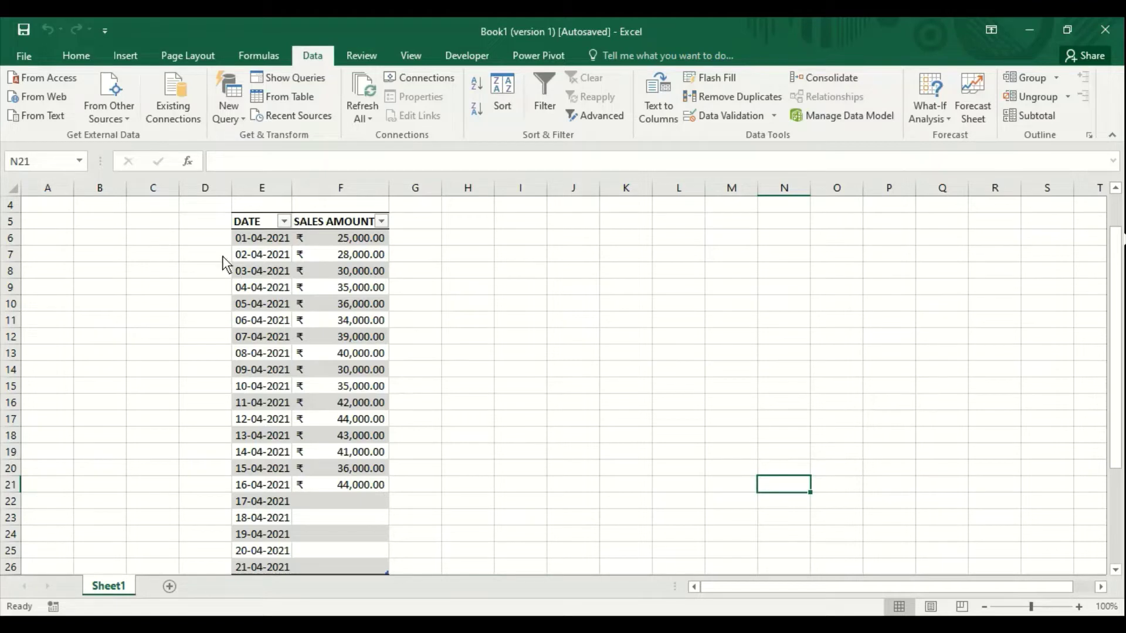
# Step: Select the DATE and SALES AMOUNT range and launch Forecast Sheet, previewing through 20-04-2021
pyautogui.moveTo(261, 241)
pyautogui.mouseDown()
pyautogui.moveTo(393, 506)
pyautogui.moveTo(359, 561)
pyautogui.mouseUp()
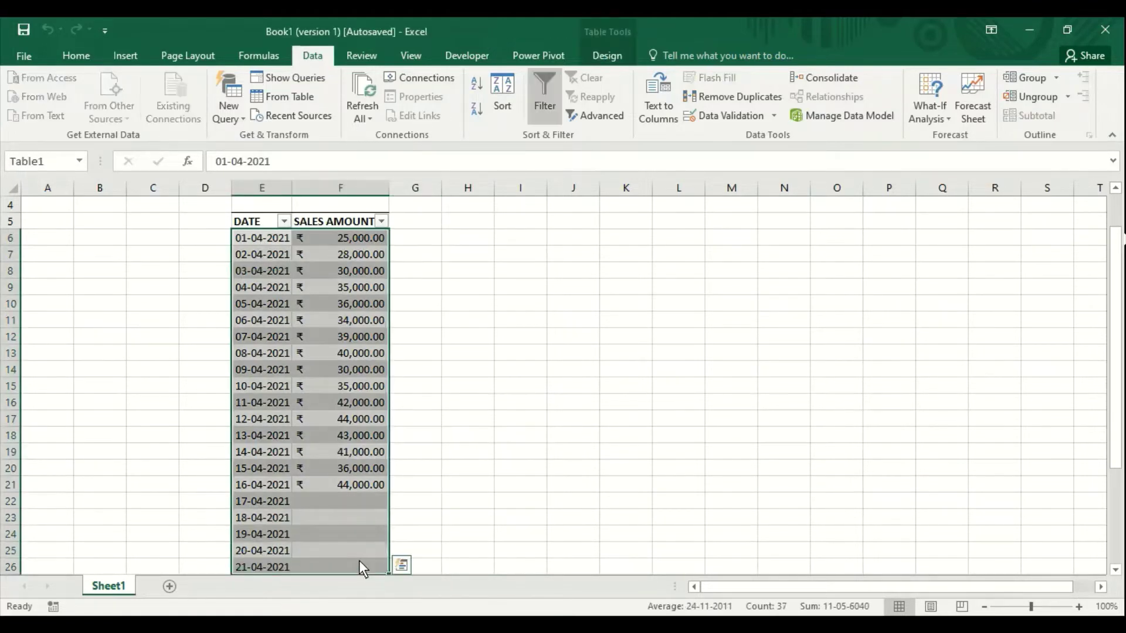
pyautogui.click(986, 110)
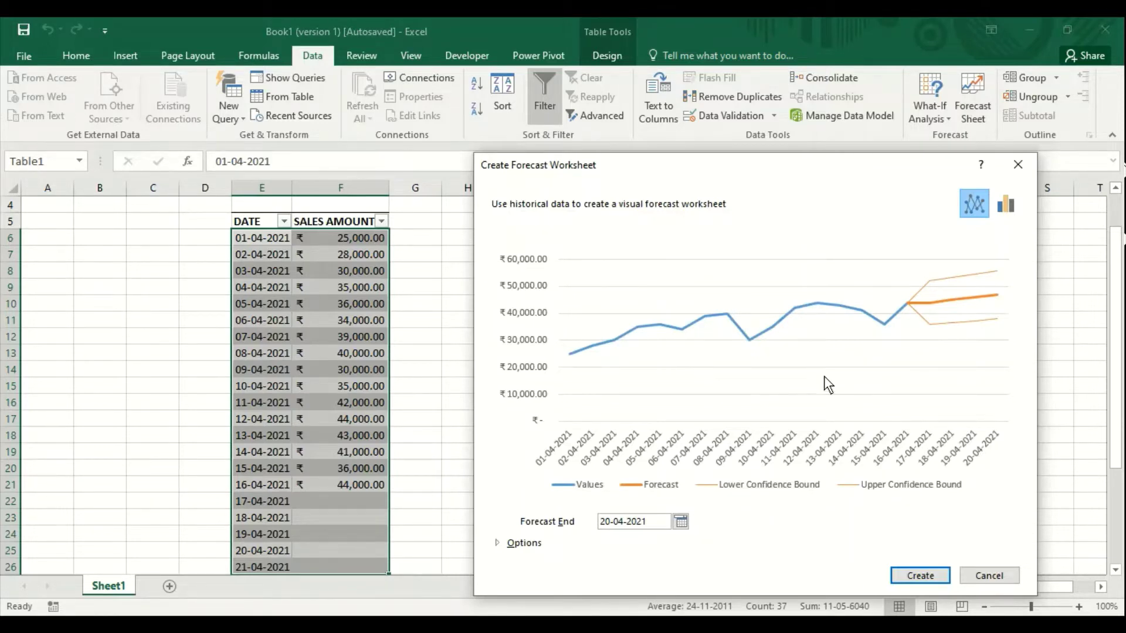
# Step: Create the forecast worksheet and move its line chart to the right of the table
pyautogui.click(909, 576)
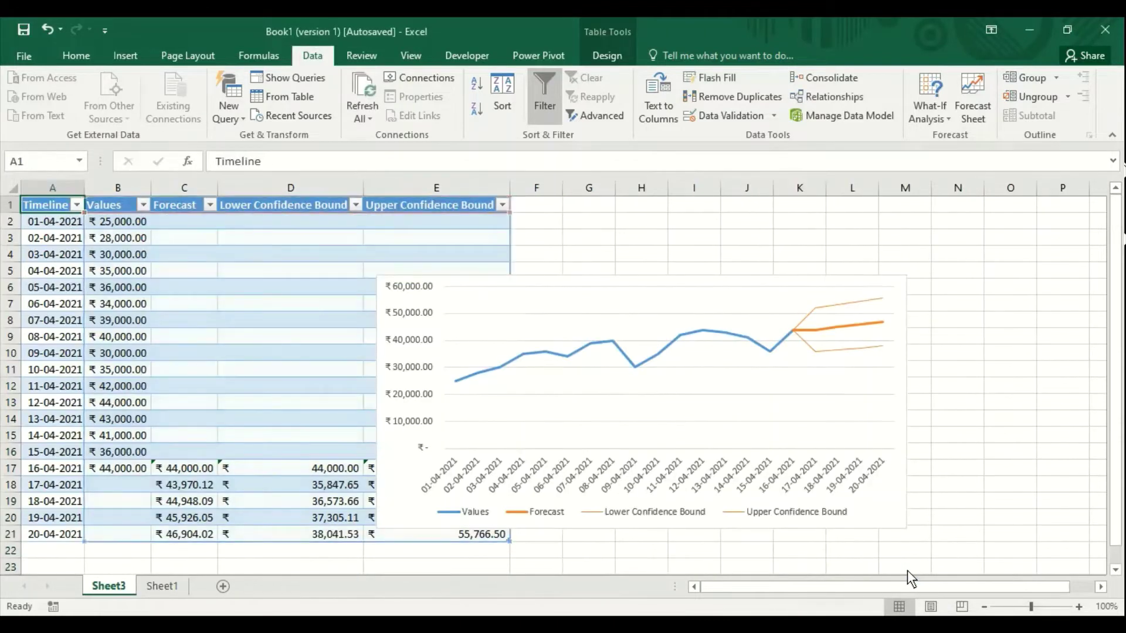
pyautogui.click(632, 287)
pyautogui.moveTo(620, 276); pyautogui.dragTo(783, 273)
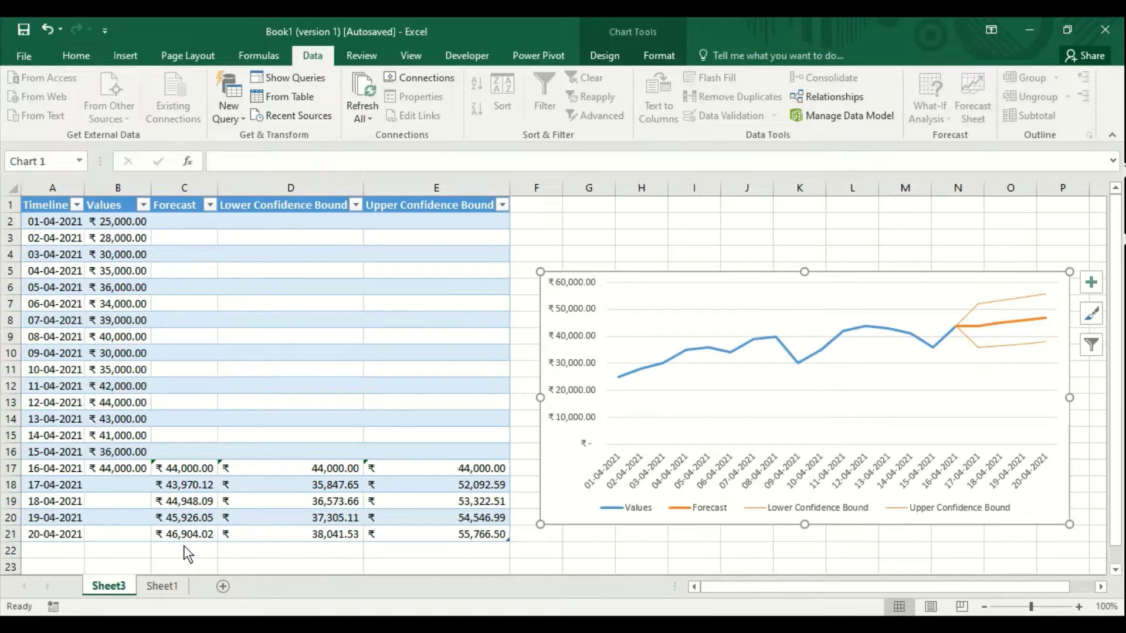
# Step: Review the FORECAST.ETS and confidence-bound formulas in C18, D18, D19, D21 and E18
pyautogui.click(185, 490)
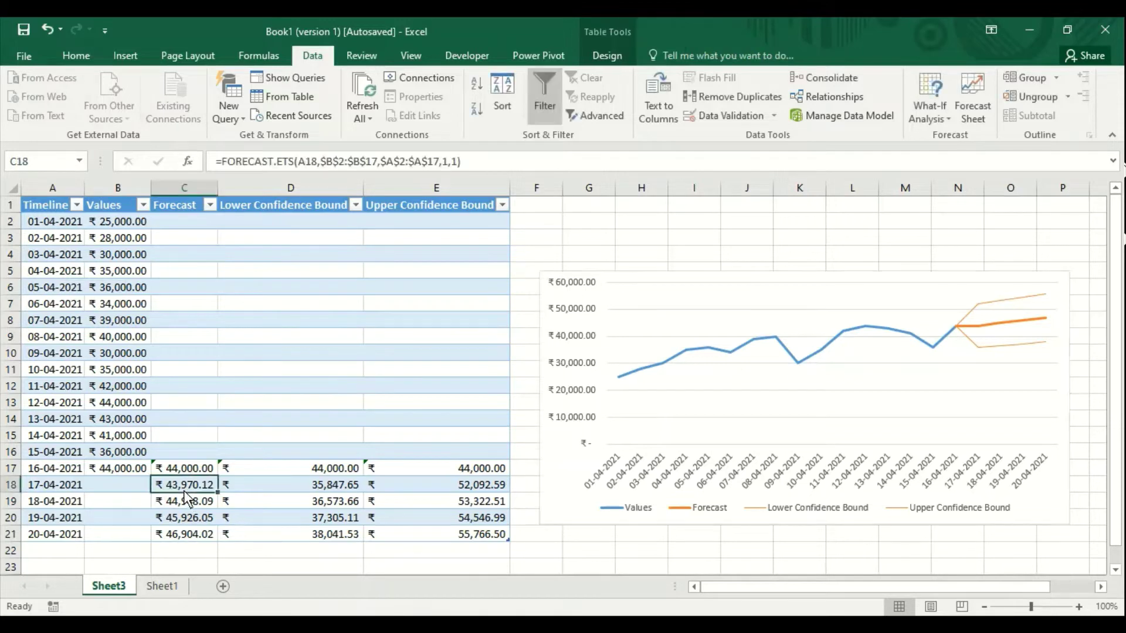
pyautogui.click(298, 490)
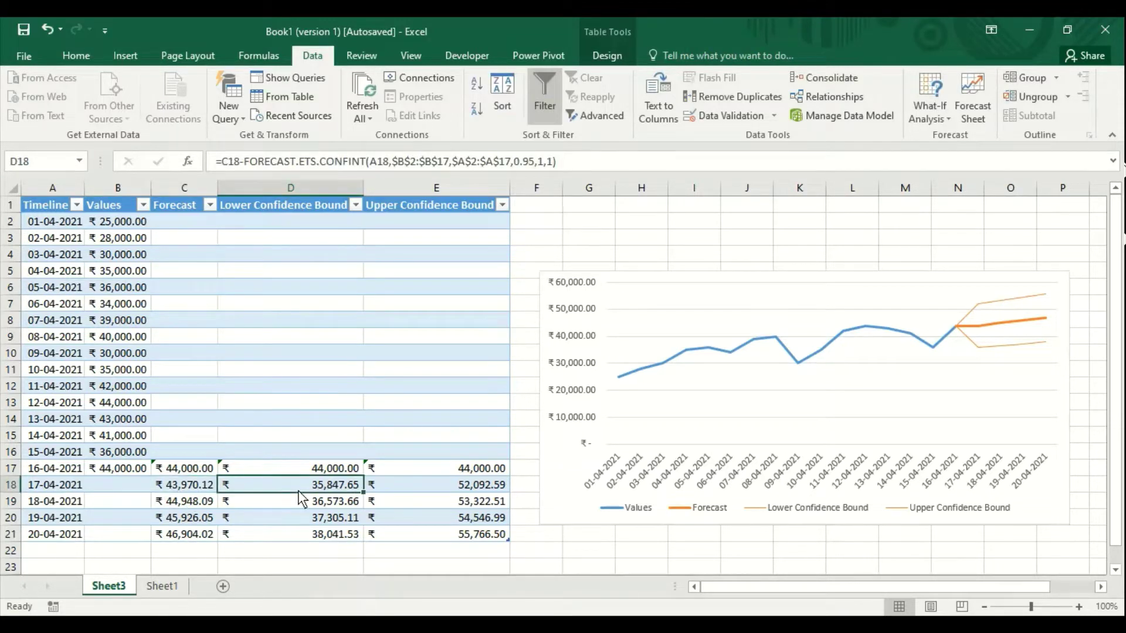
pyautogui.click(478, 491)
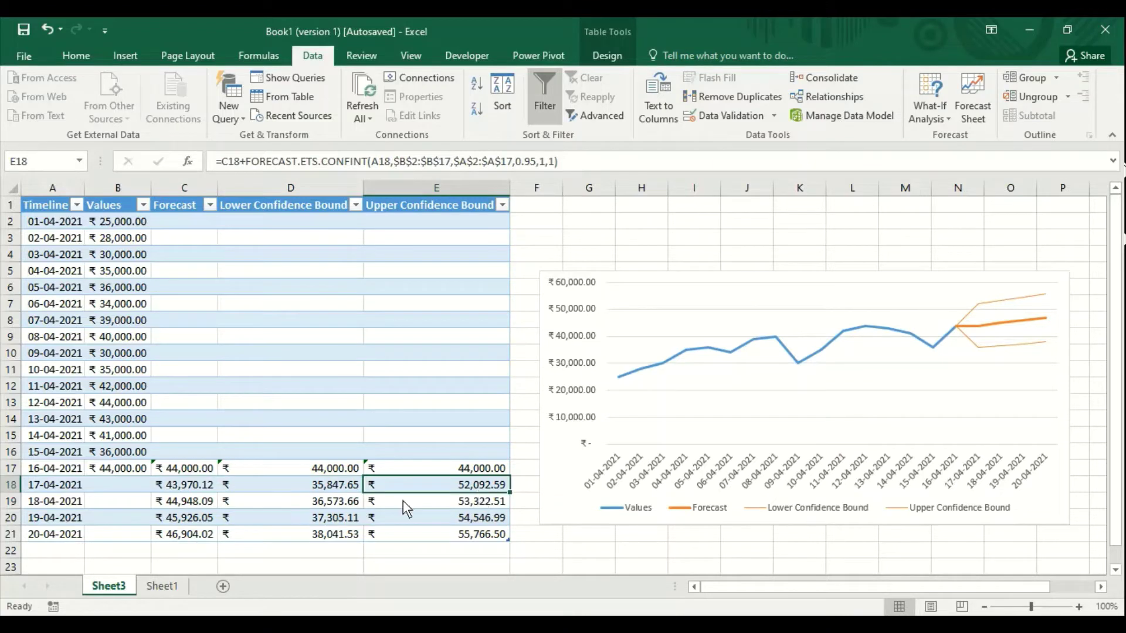
pyautogui.click(332, 508)
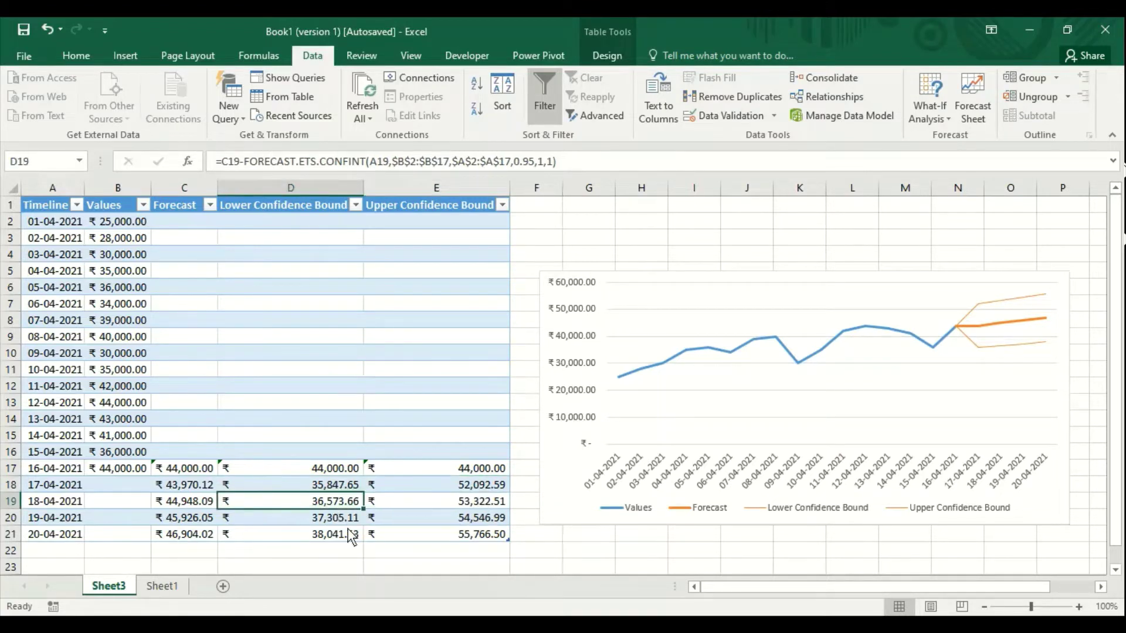
pyautogui.click(349, 530)
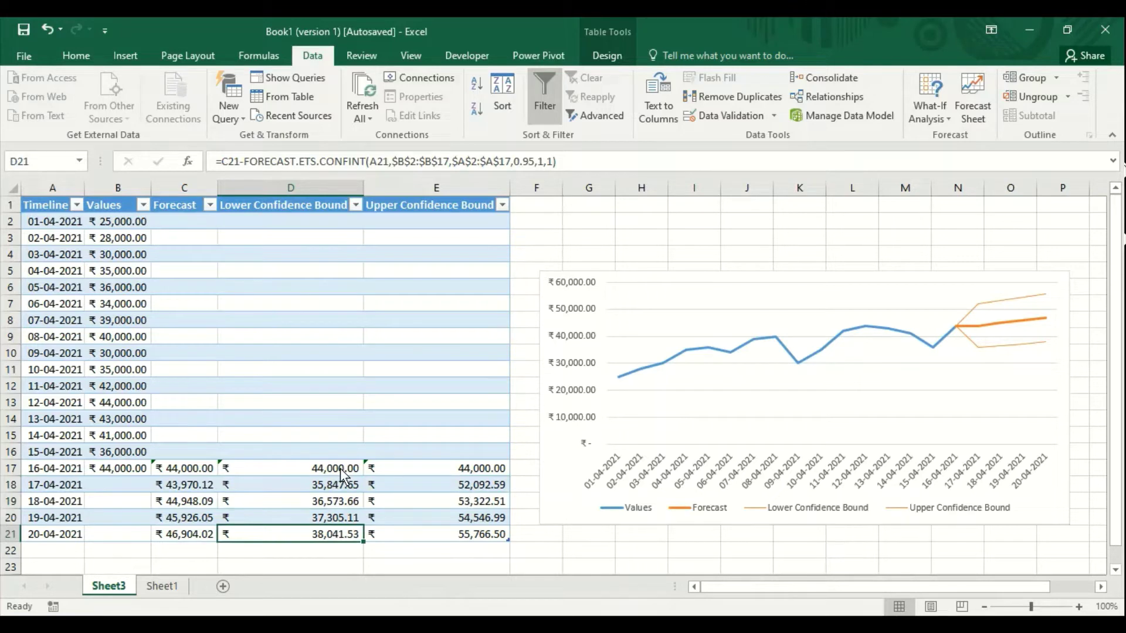
pyautogui.click(474, 489)
pyautogui.click(179, 486)
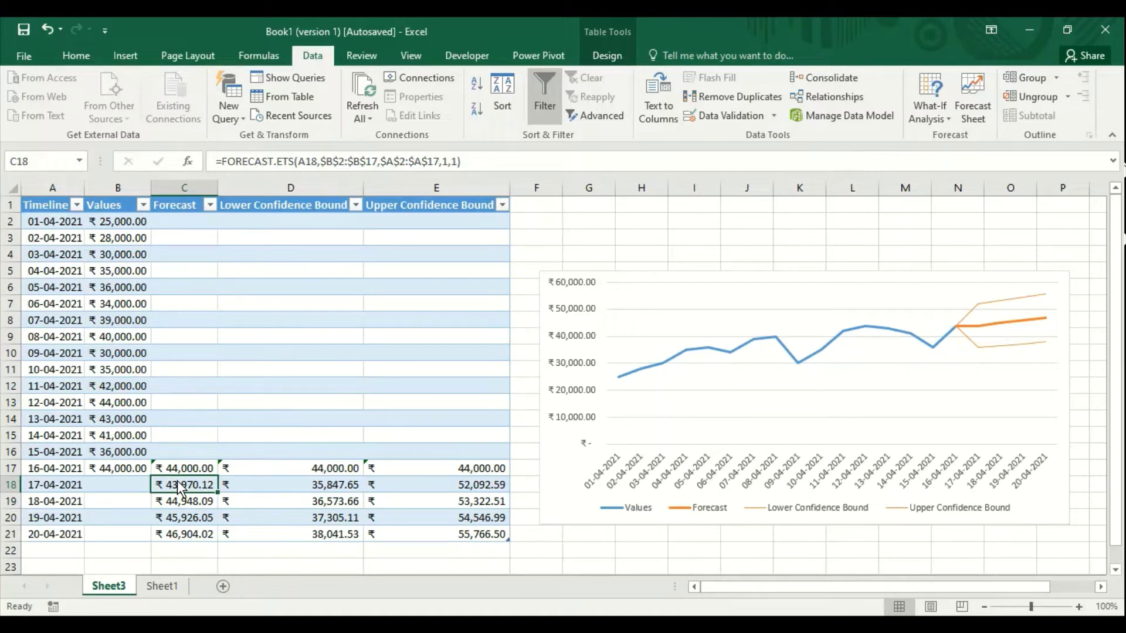
# Step: Try several Chart Styles on the forecast chart, ending on the dark style with value labels
pyautogui.click(696, 401)
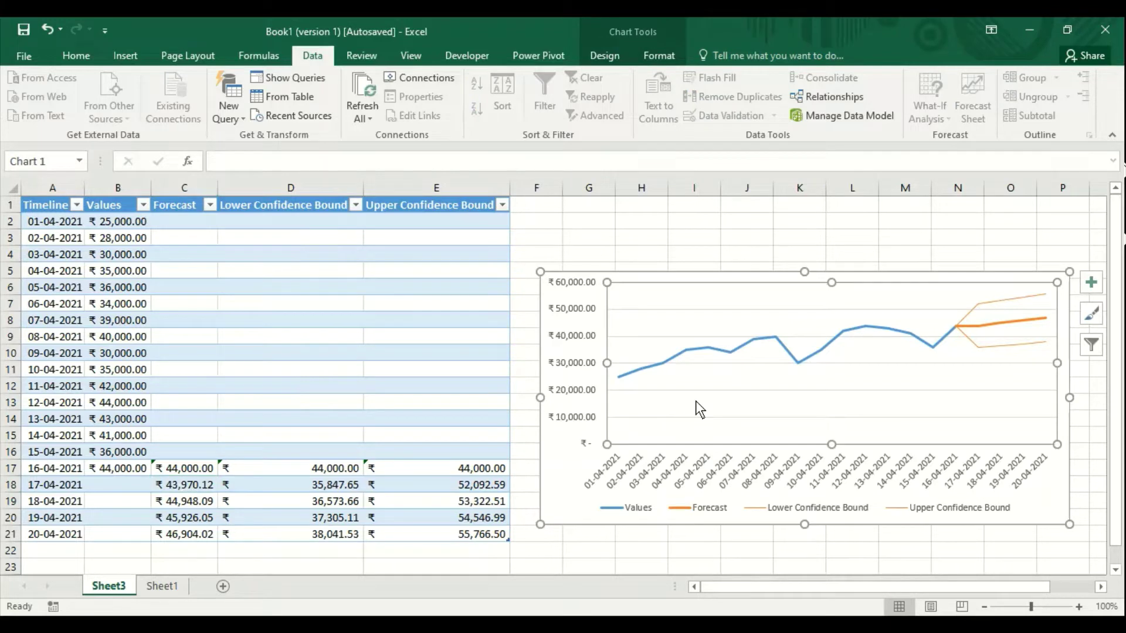
pyautogui.click(632, 31)
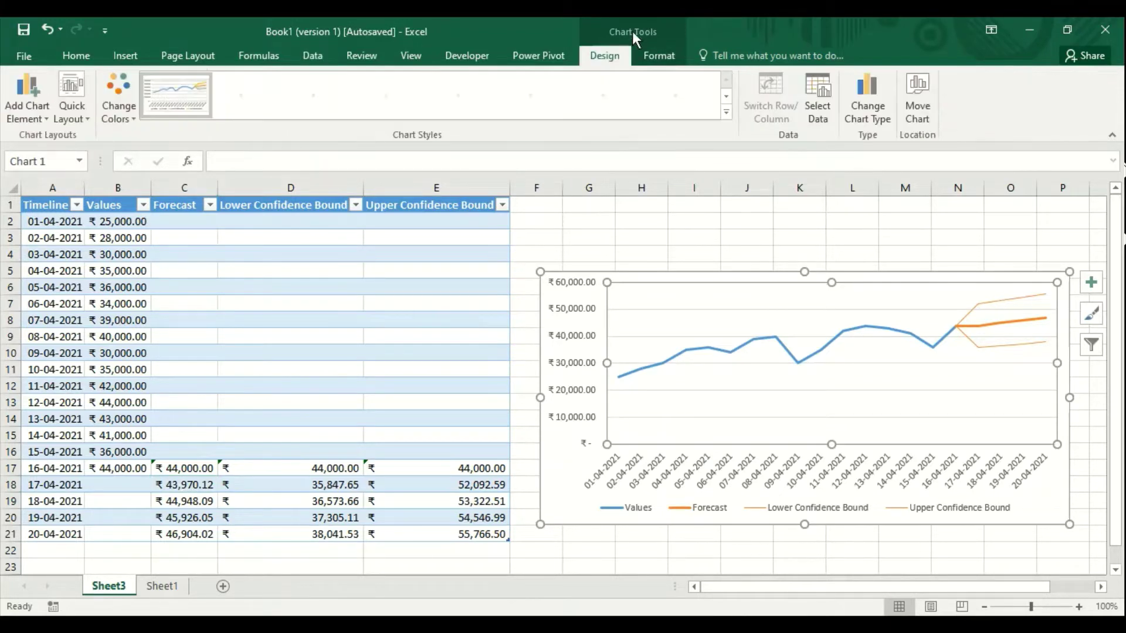
pyautogui.click(181, 101)
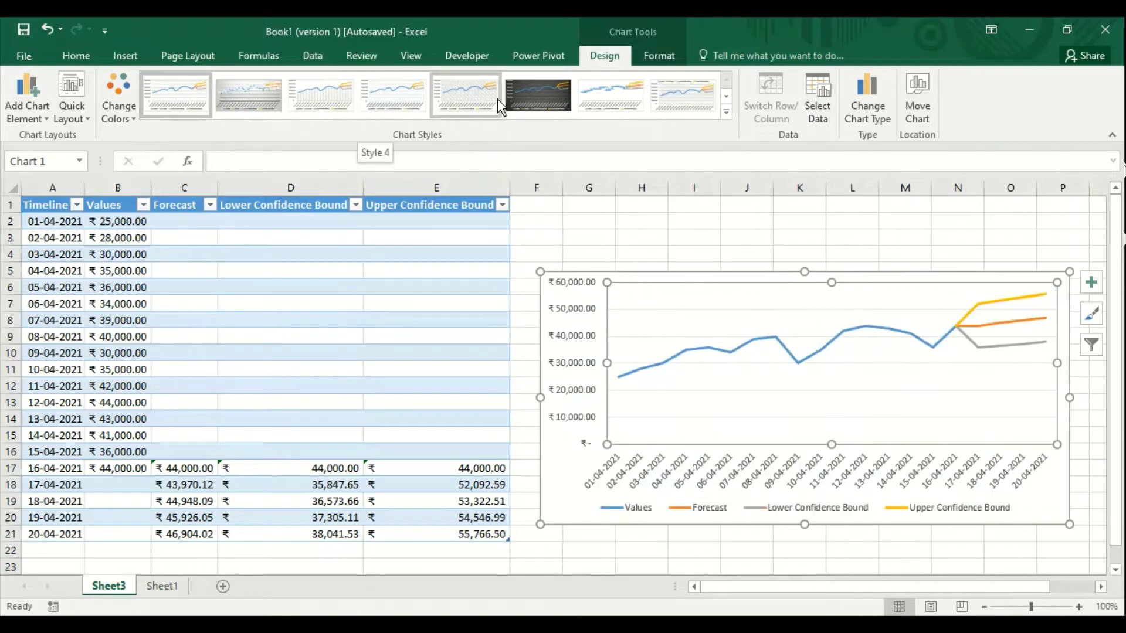
pyautogui.click(618, 94)
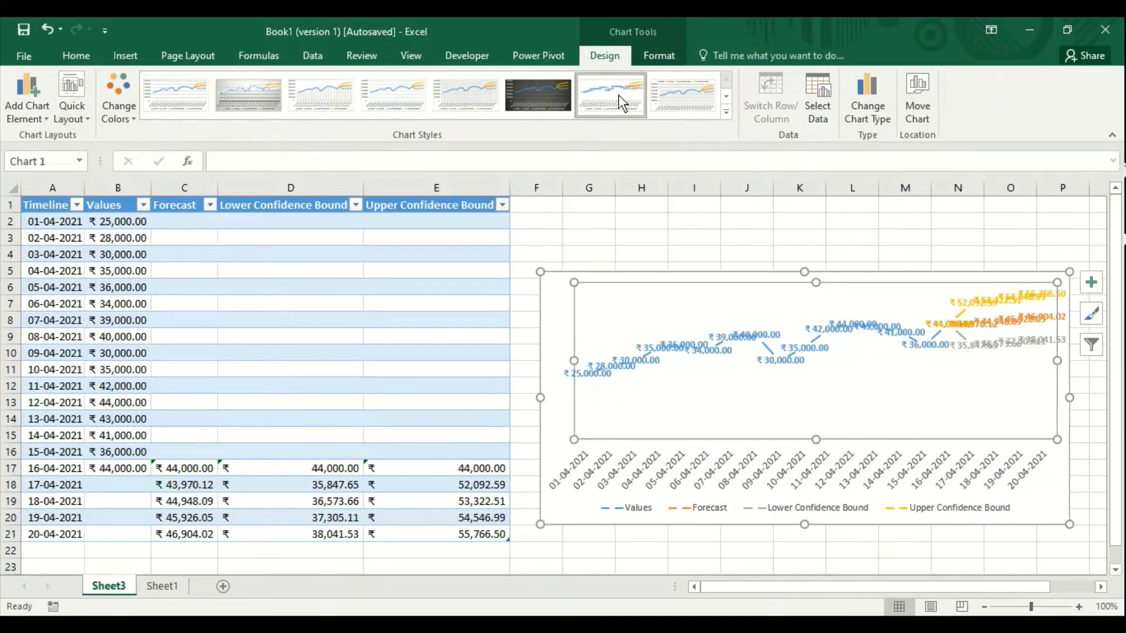
pyautogui.click(561, 94)
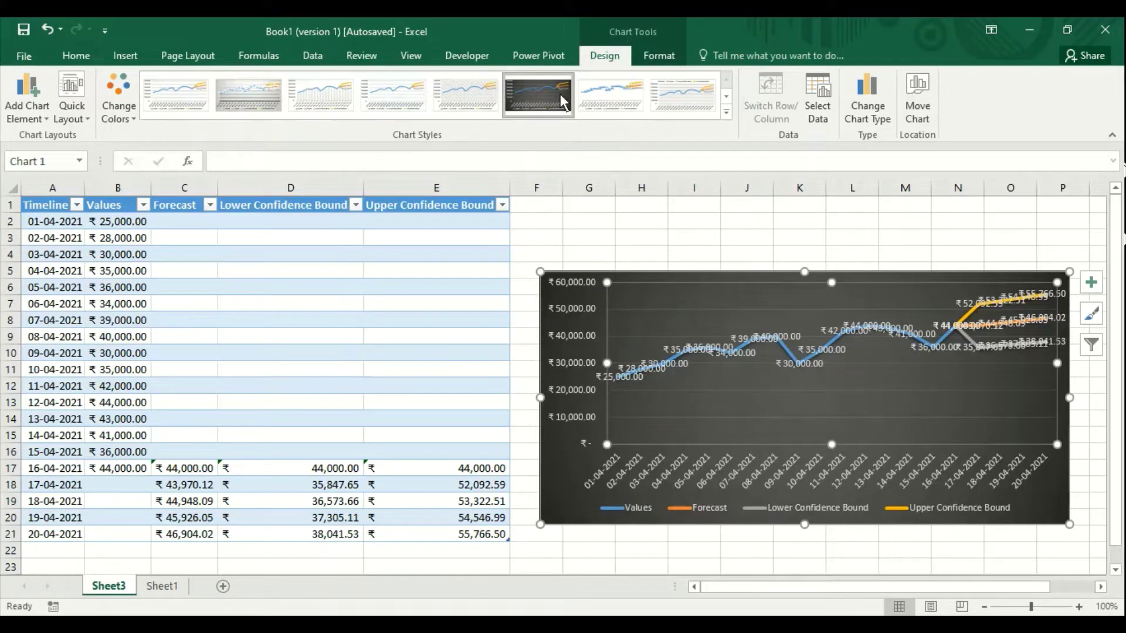
# Step: Preview Bar and Stock chart types, then keep the forecast chart as a Line chart
pyautogui.click(874, 113)
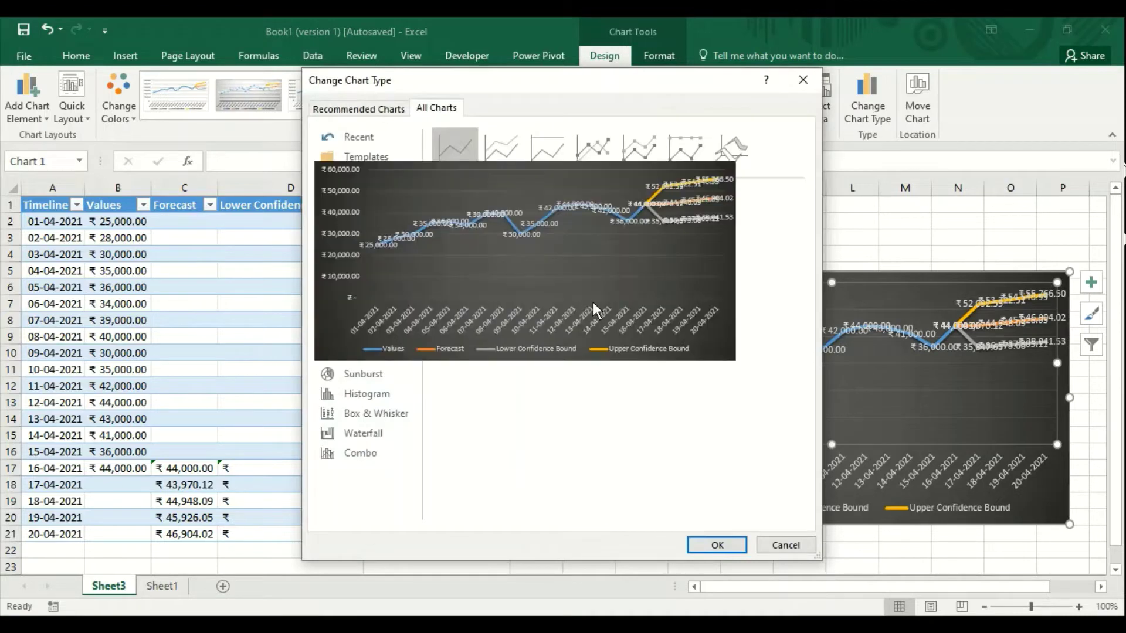
pyautogui.click(376, 238)
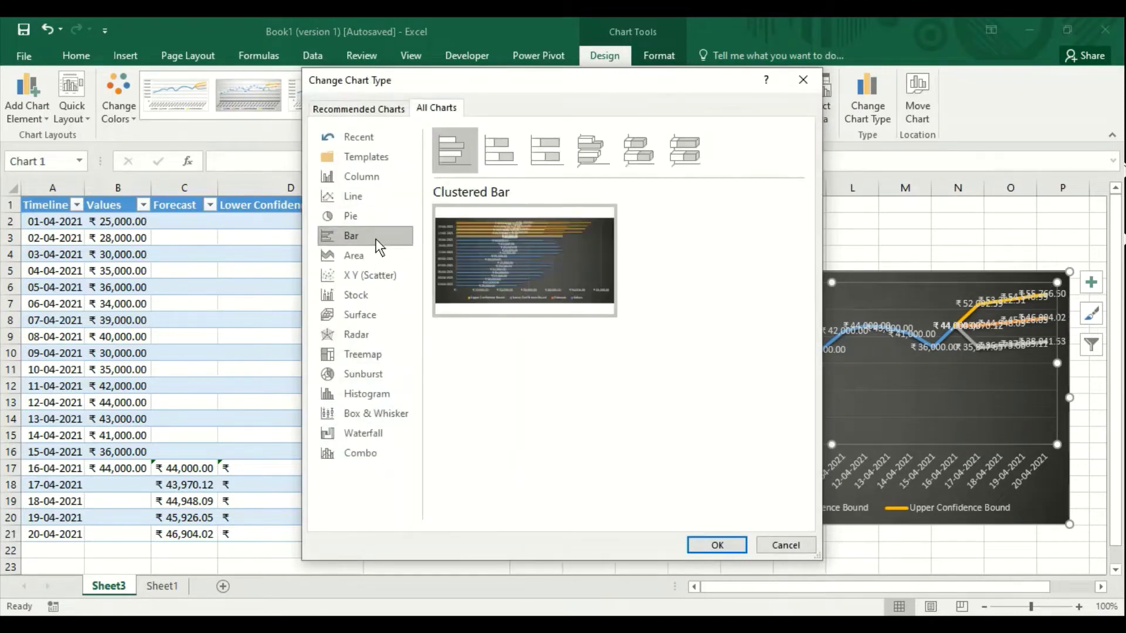
pyautogui.click(344, 288)
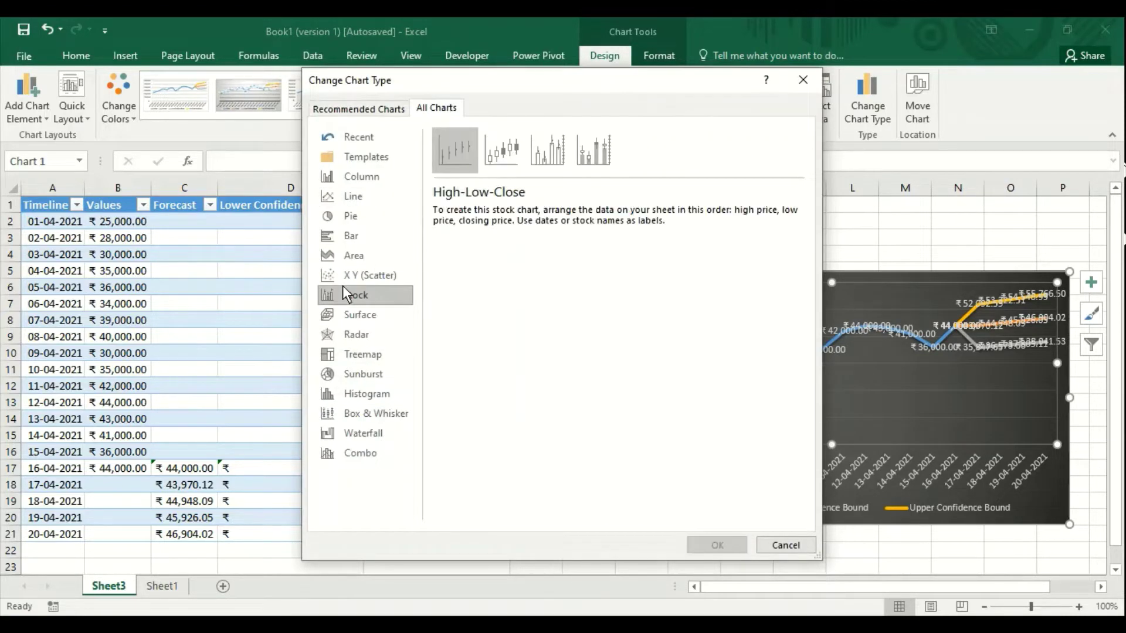
pyautogui.click(342, 197)
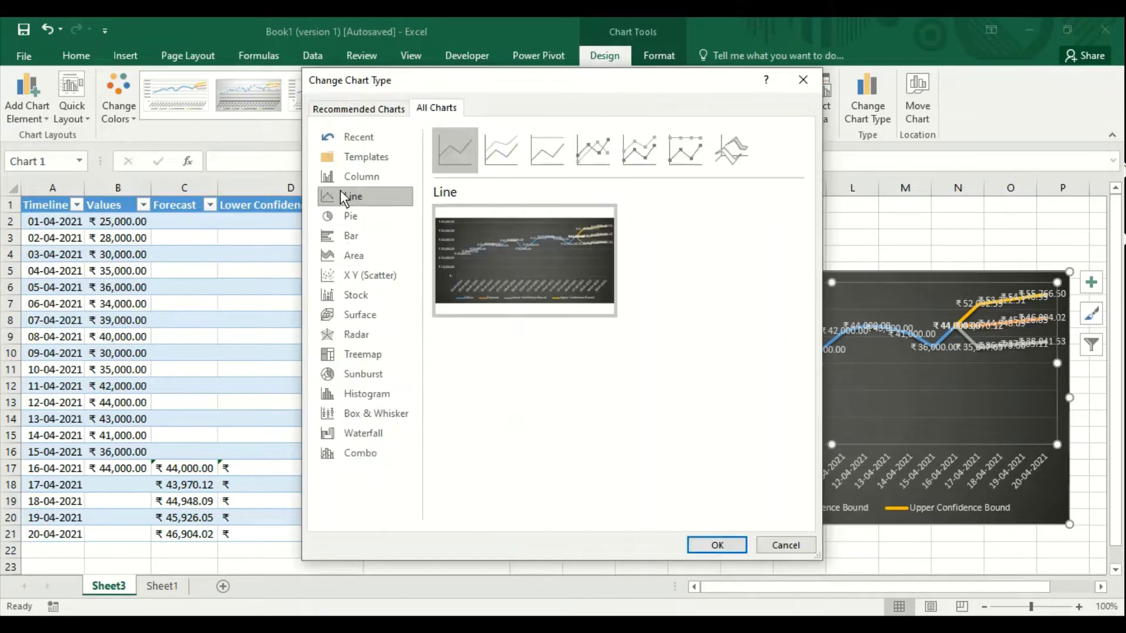
pyautogui.click(713, 545)
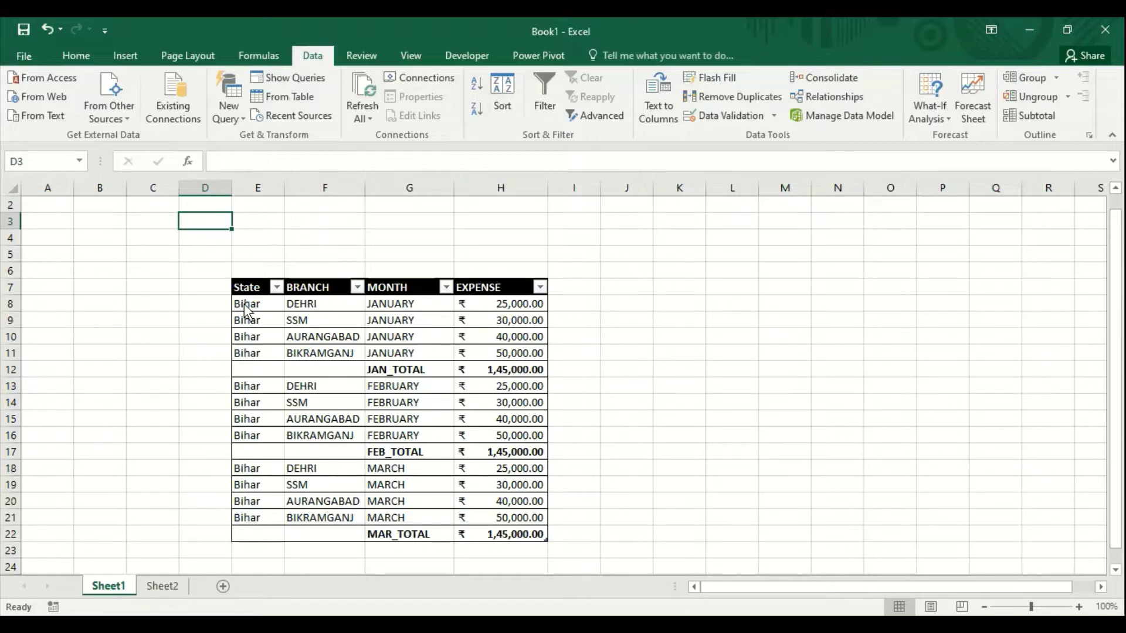
pyautogui.click(252, 288)
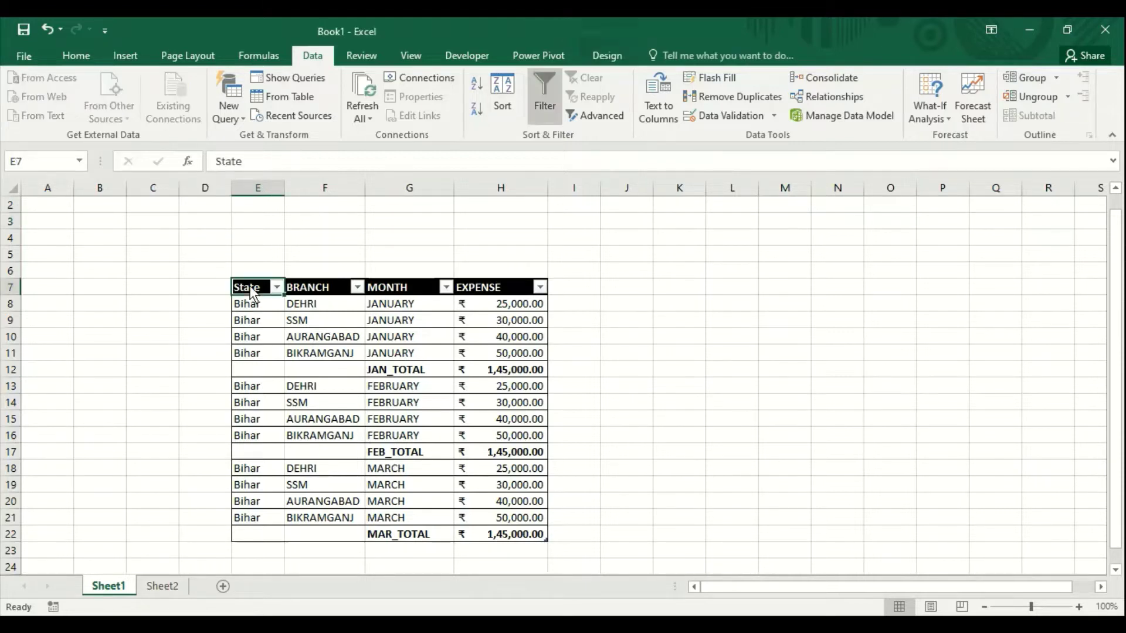
pyautogui.click(316, 291)
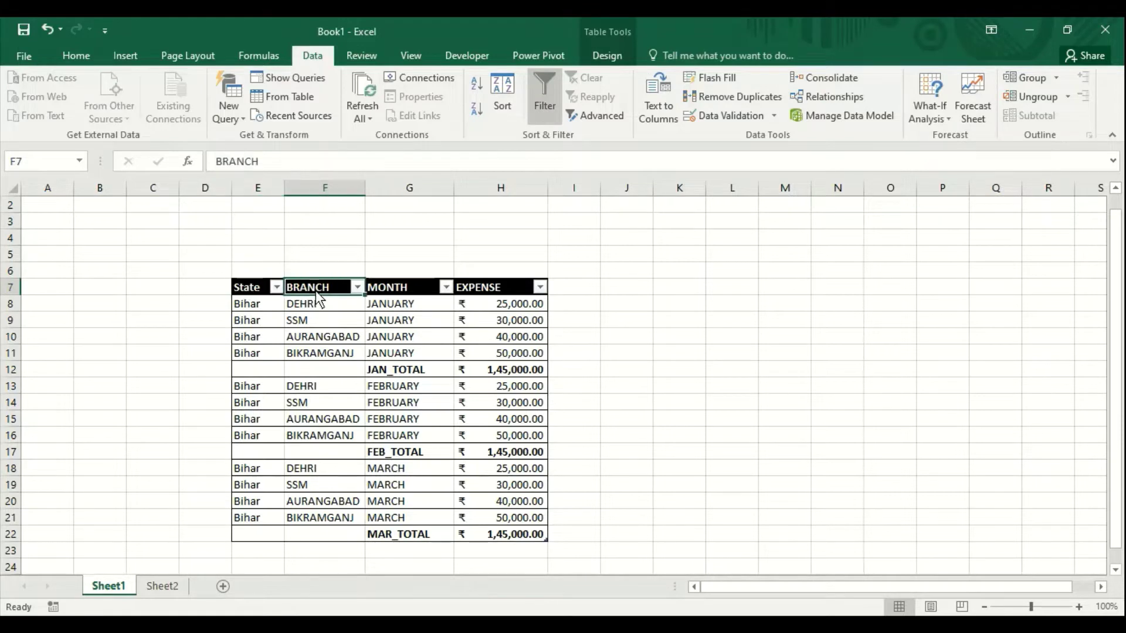
pyautogui.click(395, 291)
pyautogui.click(481, 287)
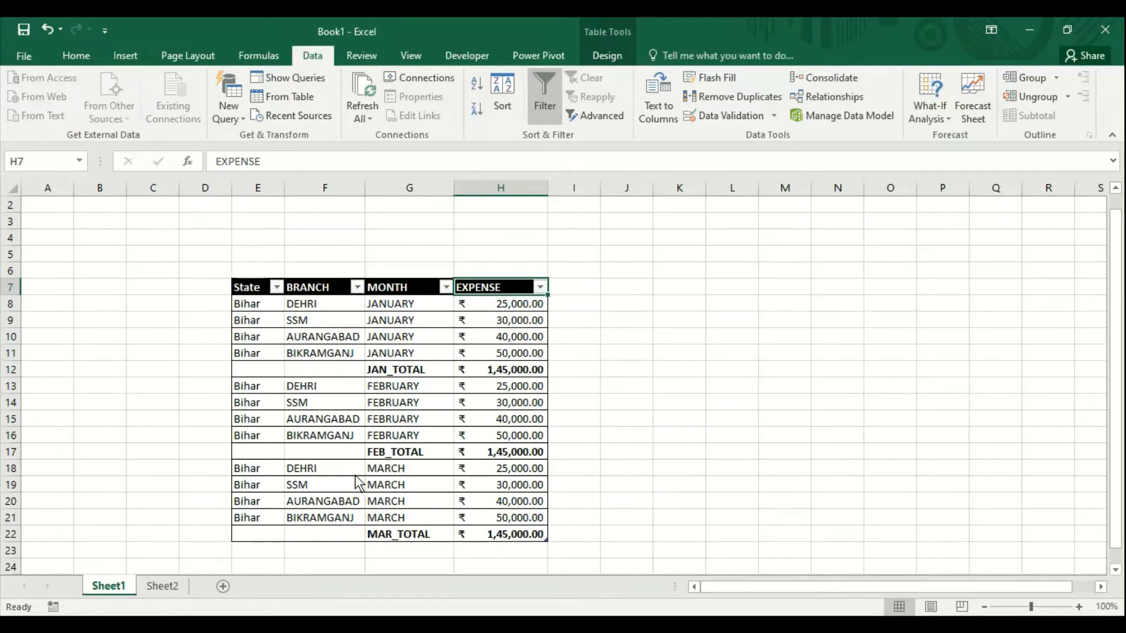
pyautogui.click(577, 347)
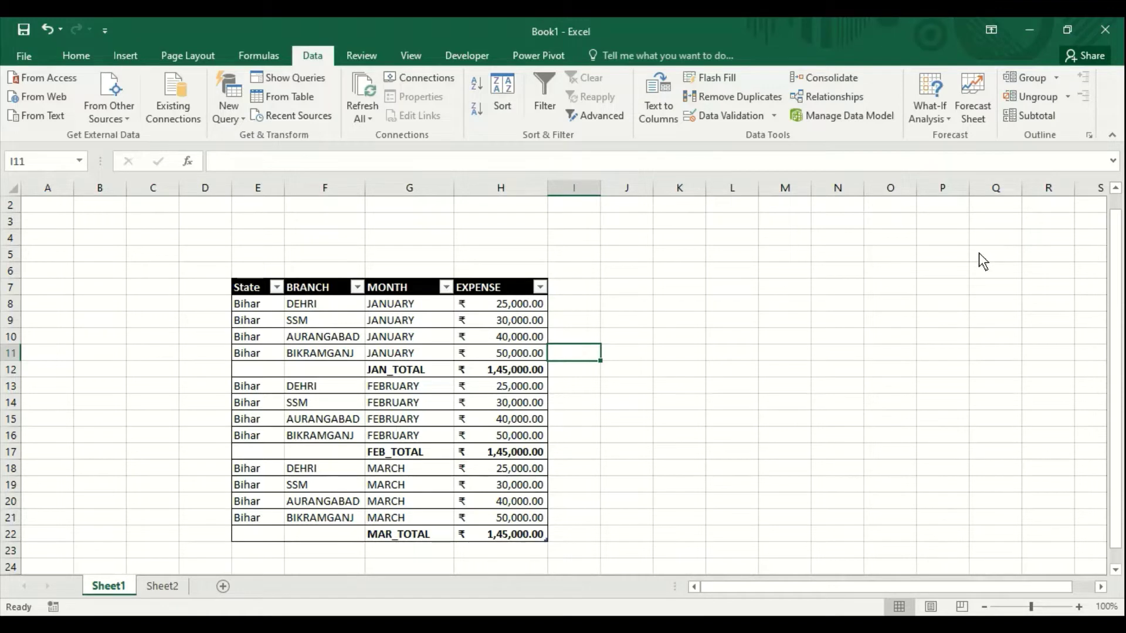
# Step: Auto Outline the expense table and collapse it to level 1, showing JAN, FEB and MAR totals
pyautogui.click(1056, 78)
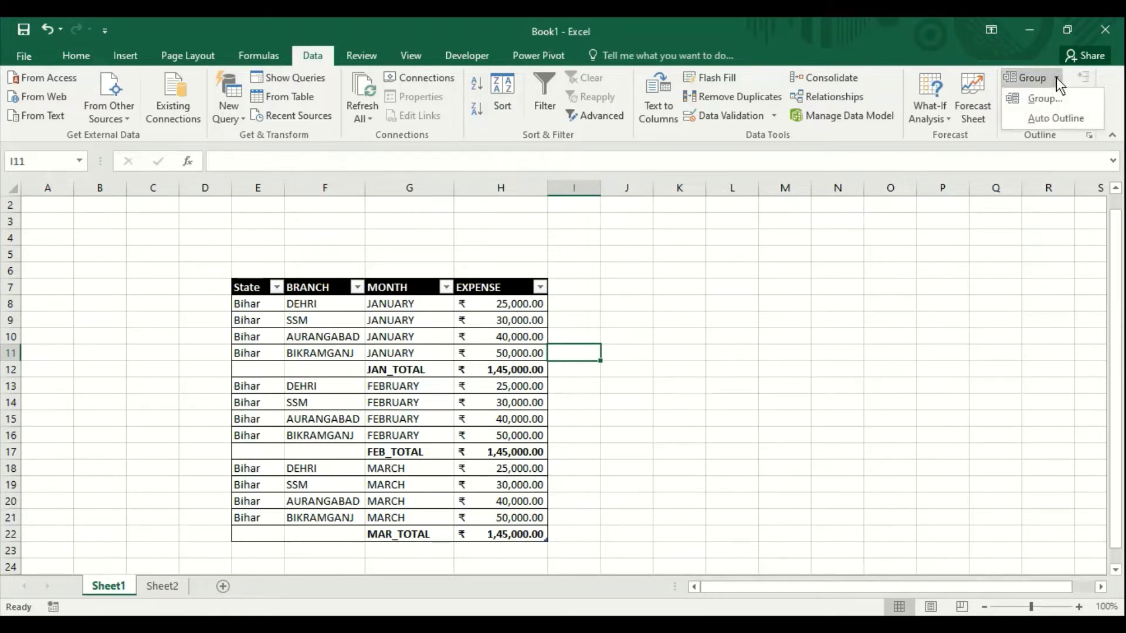
pyautogui.click(1049, 119)
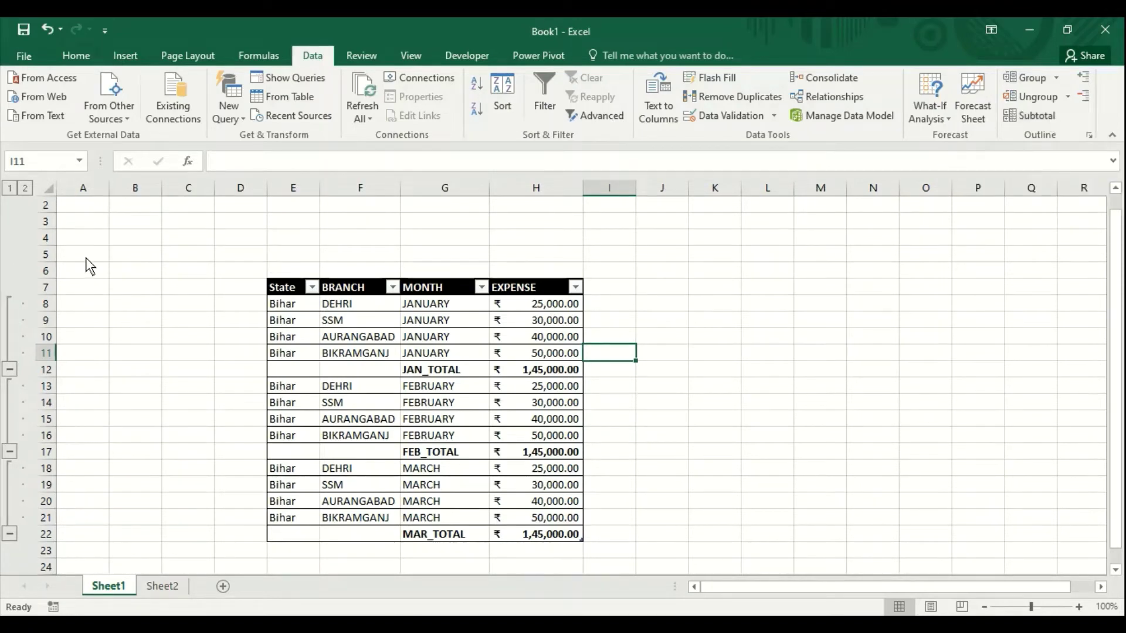
pyautogui.click(9, 188)
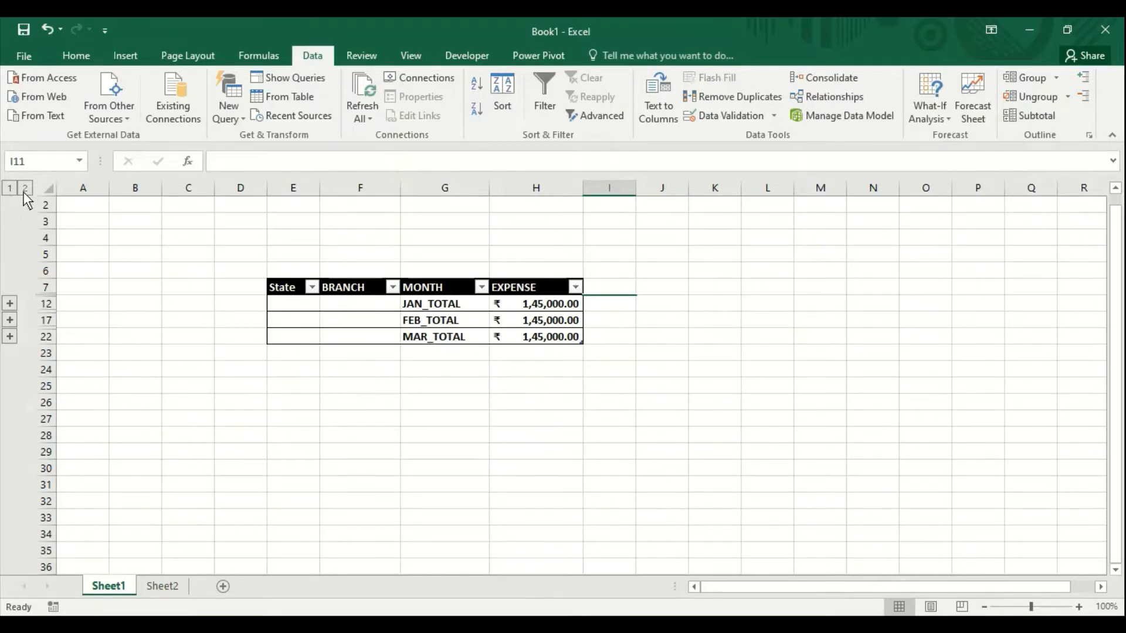
# Step: Expand all rows, collapse and re-expand January, February and March groups, ending fully expanded
pyautogui.click(25, 188)
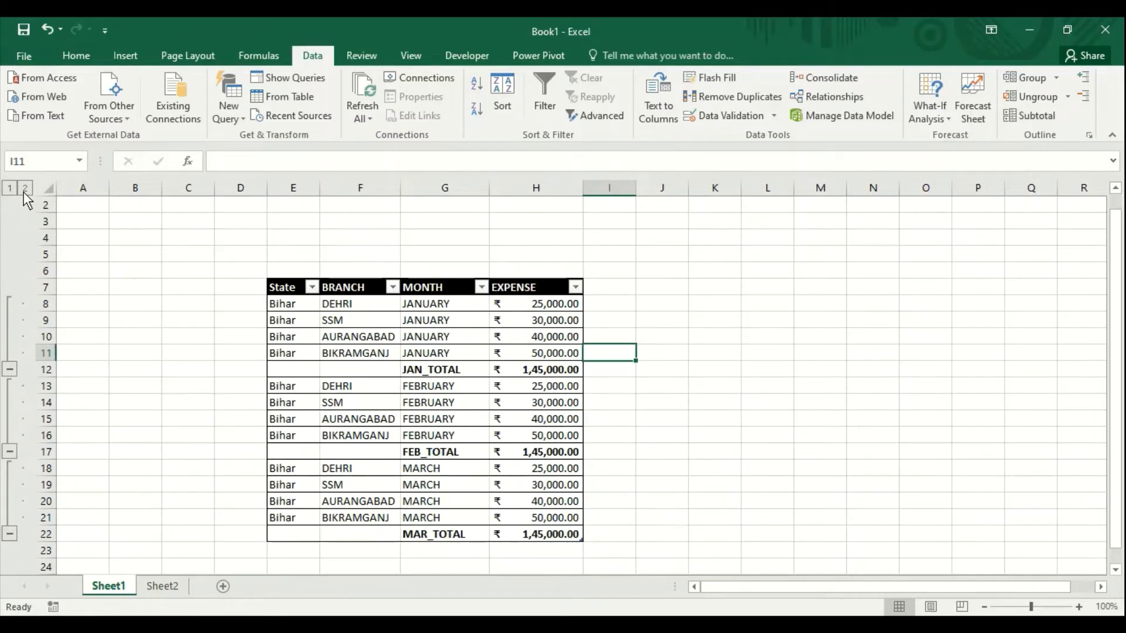
pyautogui.click(9, 370)
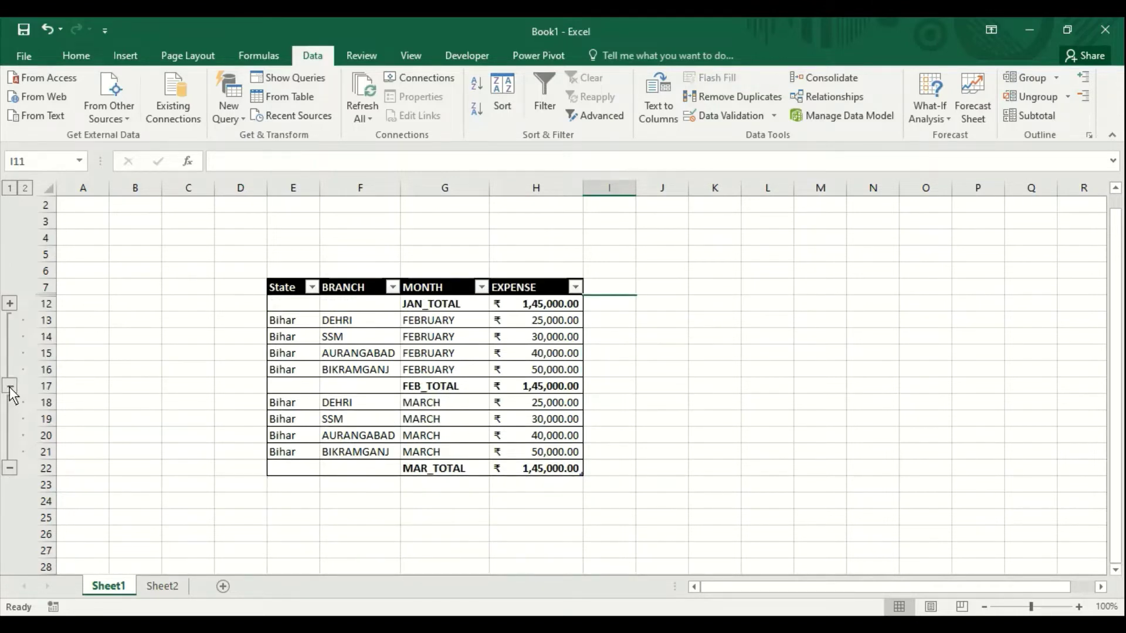
pyautogui.click(9, 387)
pyautogui.click(9, 403)
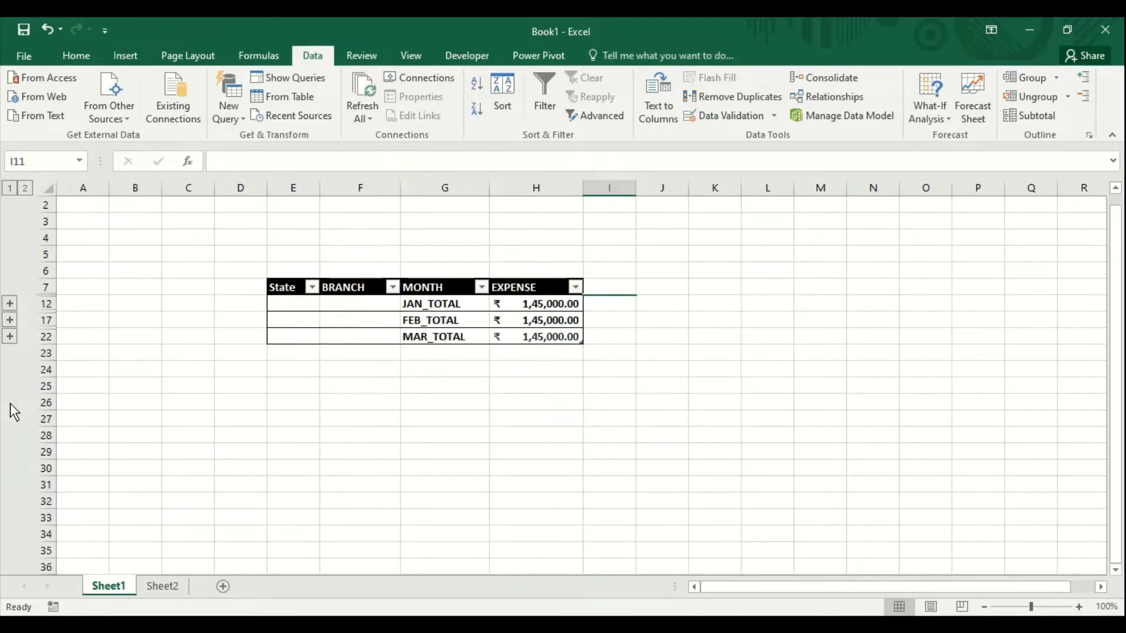
pyautogui.click(9, 337)
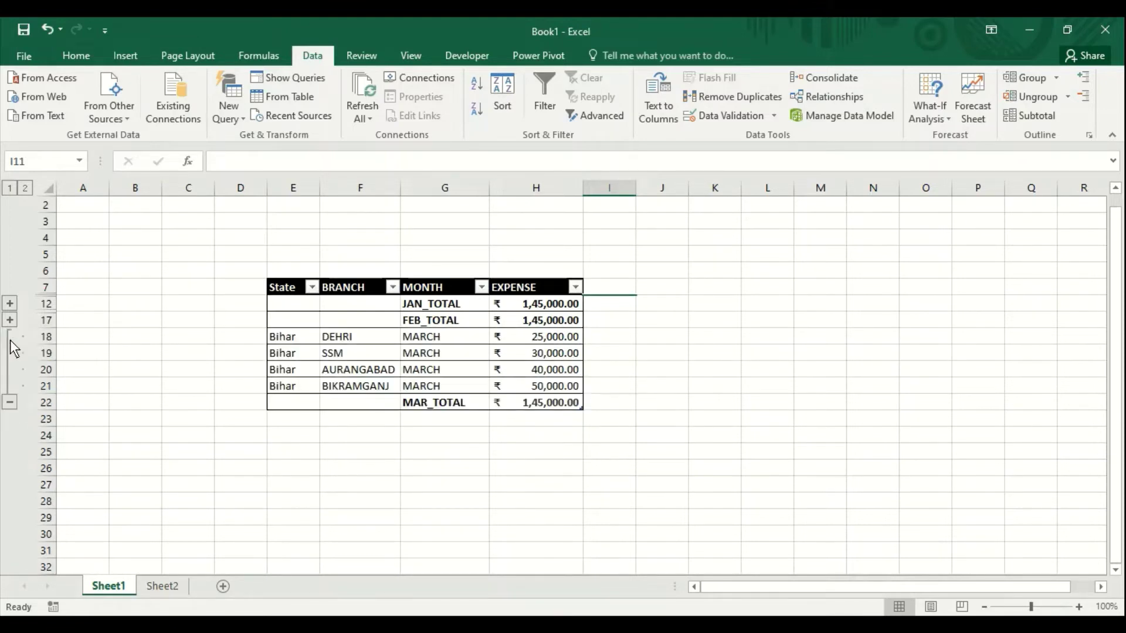
pyautogui.click(10, 321)
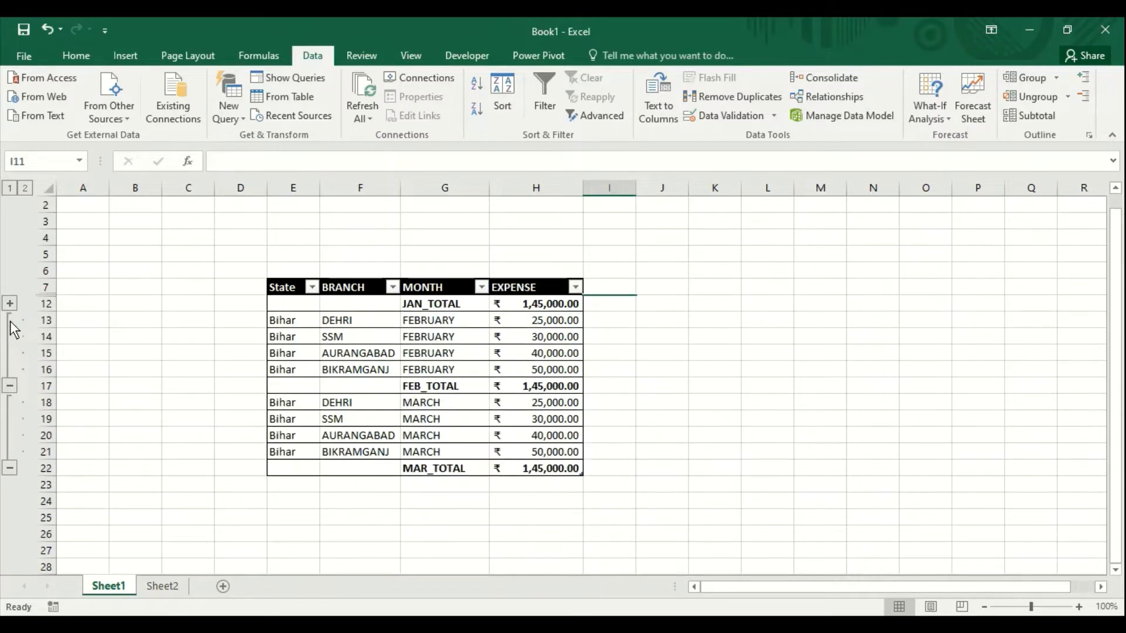
pyautogui.click(653, 362)
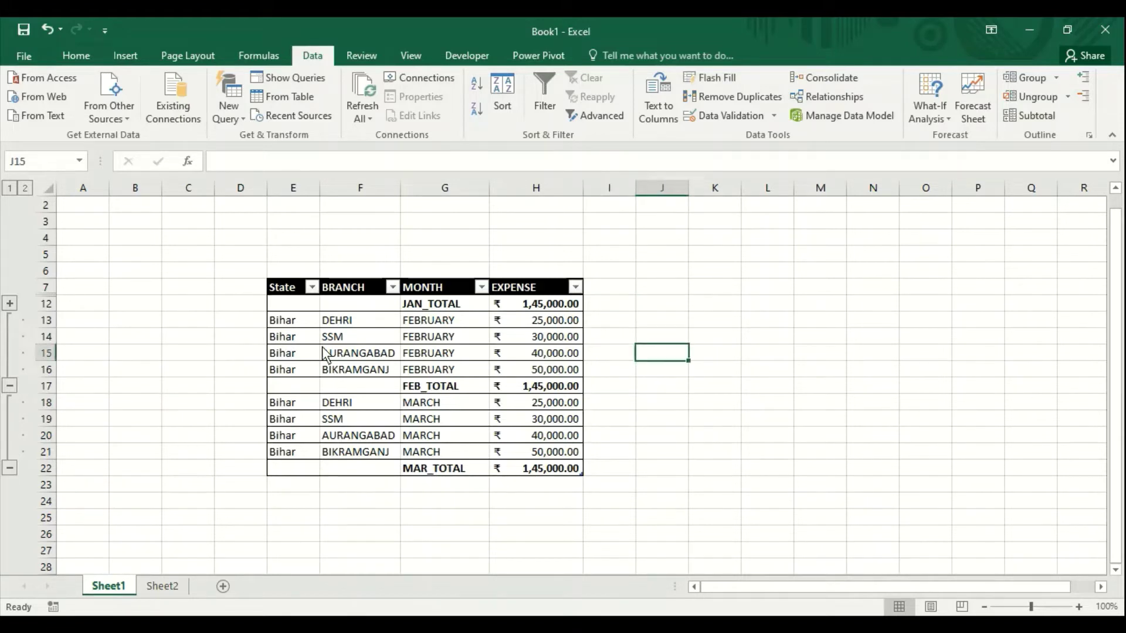
pyautogui.click(11, 305)
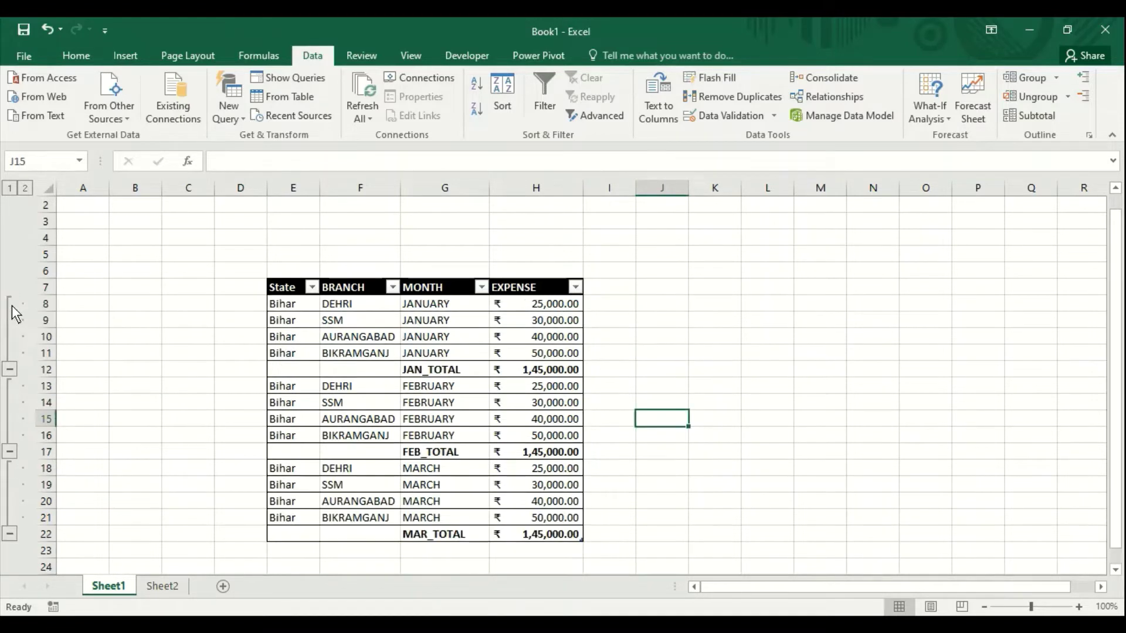
pyautogui.click(12, 365)
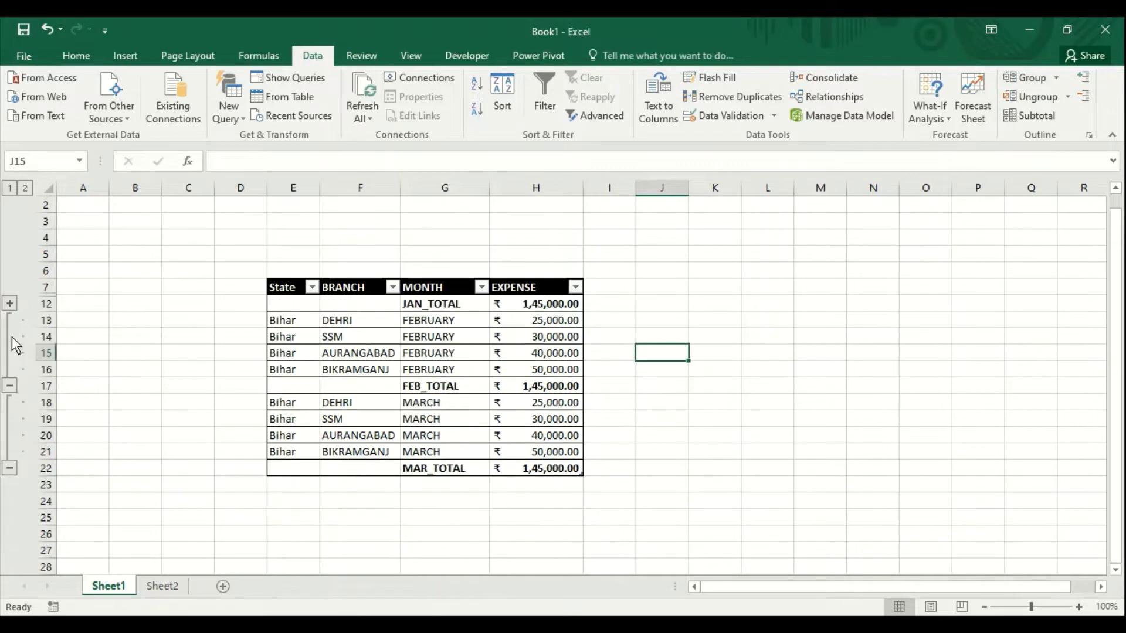
pyautogui.click(9, 303)
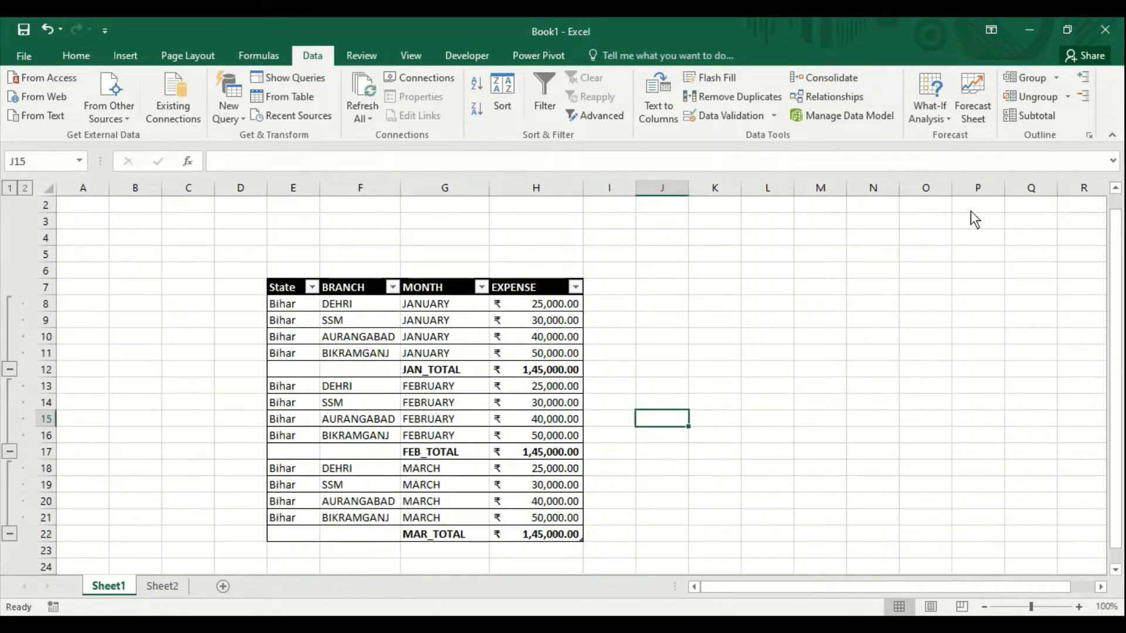
# Step: Apply Clear Outline to the expense table, then deselect by clicking empty cells N7 and L10
pyautogui.click(1068, 97)
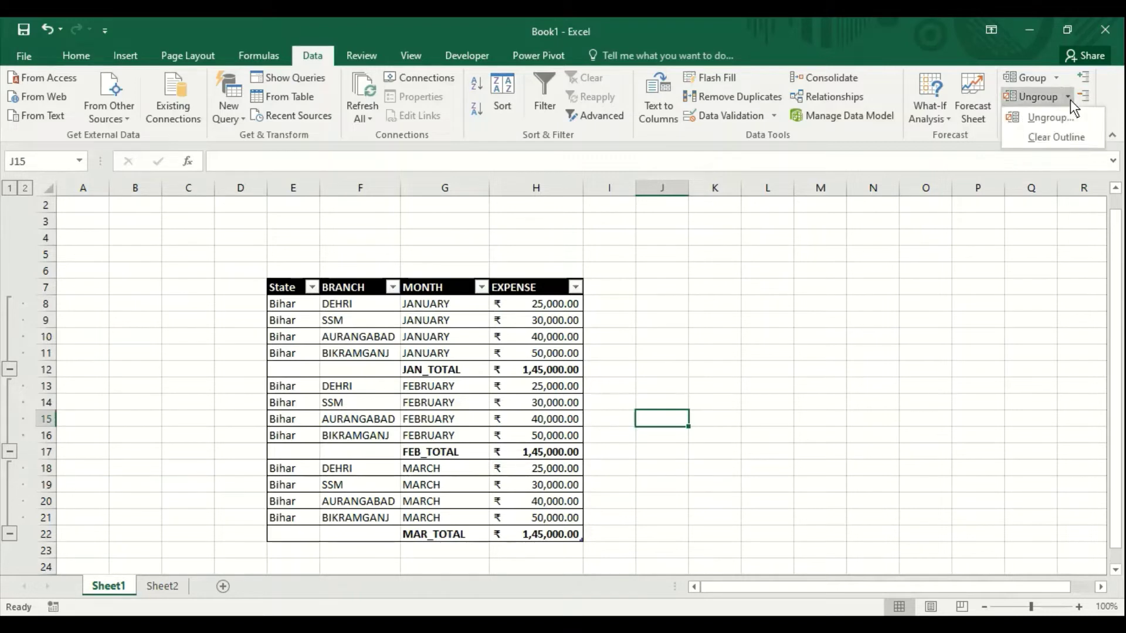
pyautogui.click(1059, 136)
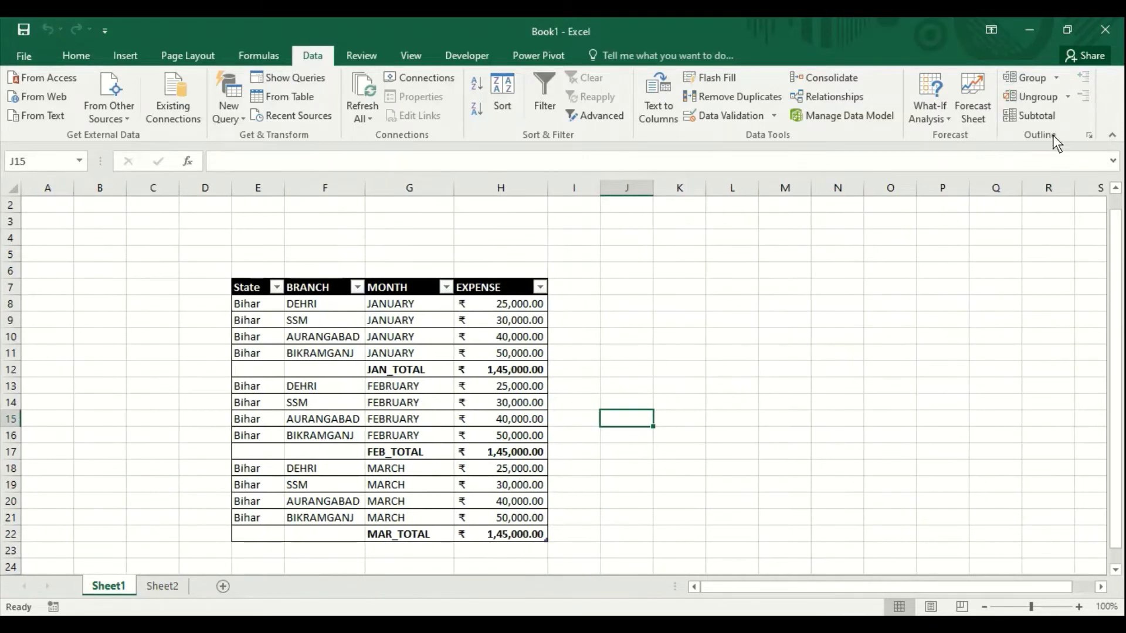
pyautogui.click(850, 288)
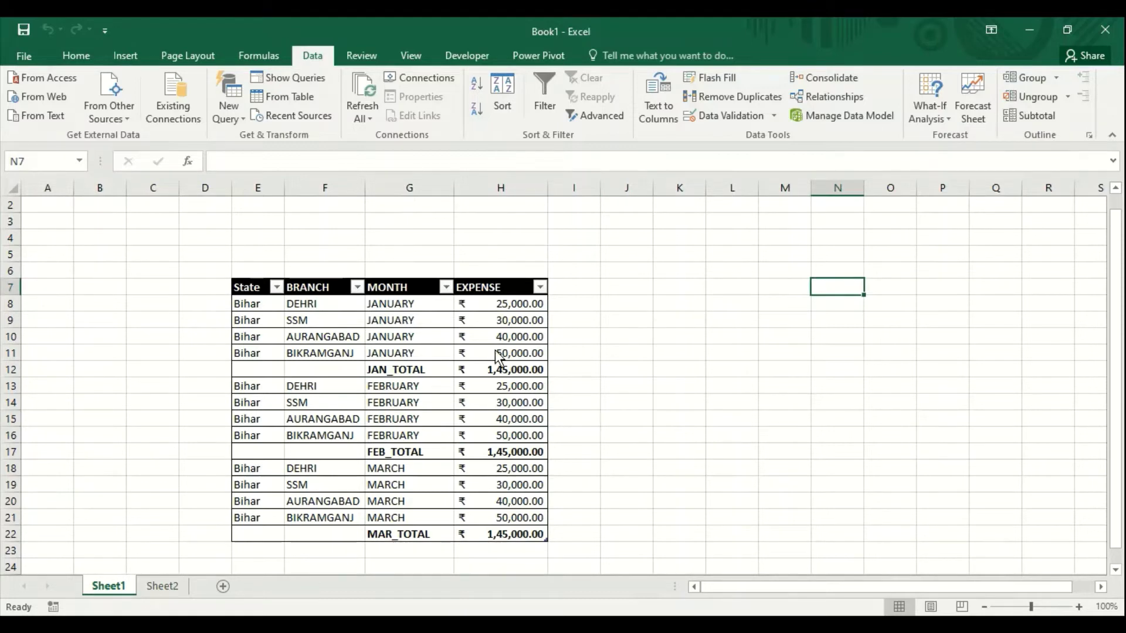
pyautogui.click(251, 305)
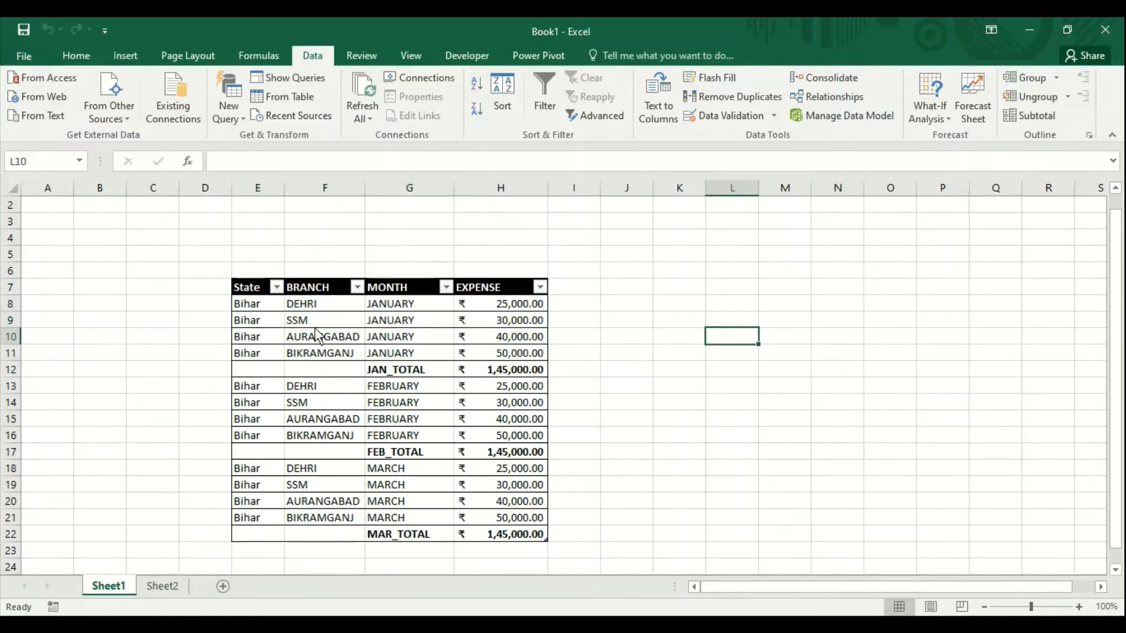
# Step: Select E8:H22 and group it by Rows into a single outline group
pyautogui.moveTo(248, 308)
pyautogui.mouseDown()
pyautogui.moveTo(506, 520)
pyautogui.moveTo(505, 532)
pyautogui.mouseUp()
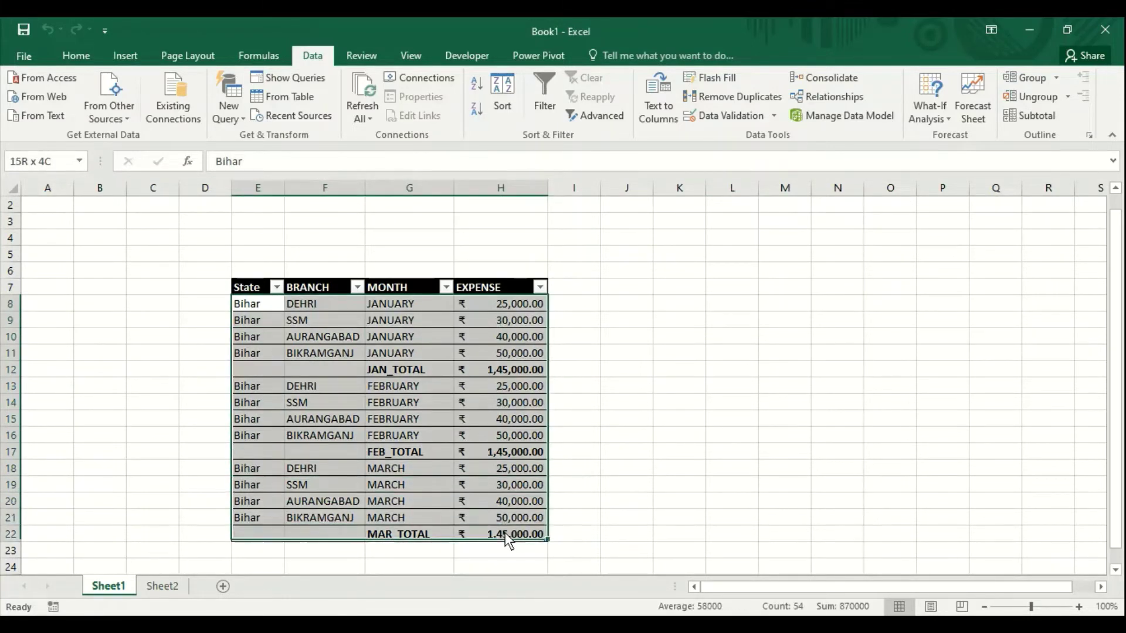
pyautogui.click(1056, 78)
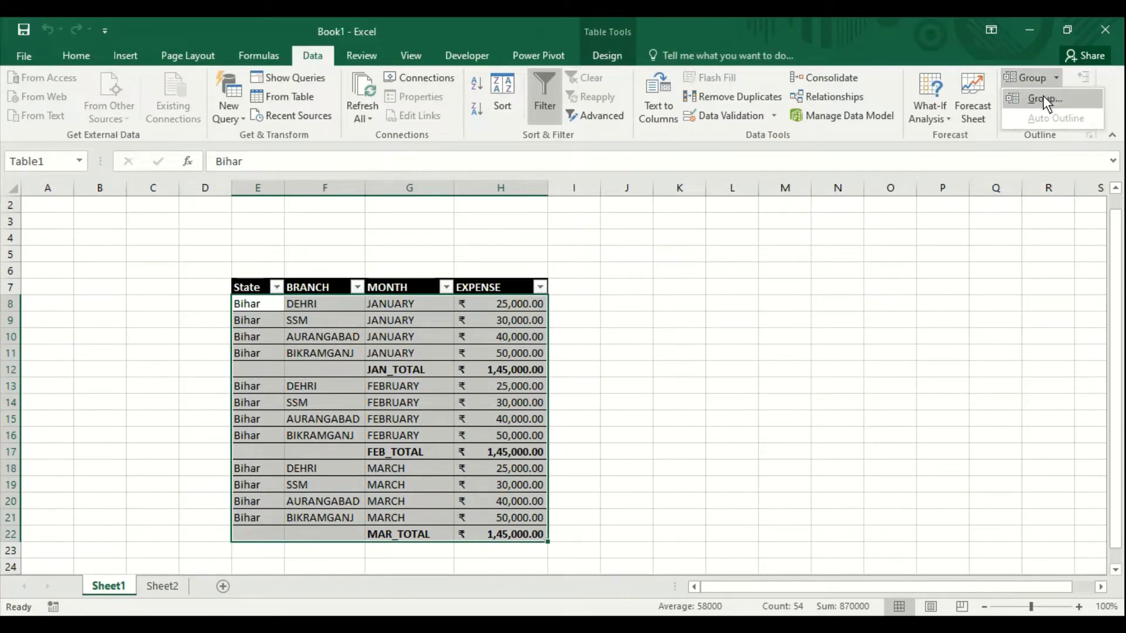
pyautogui.click(1043, 100)
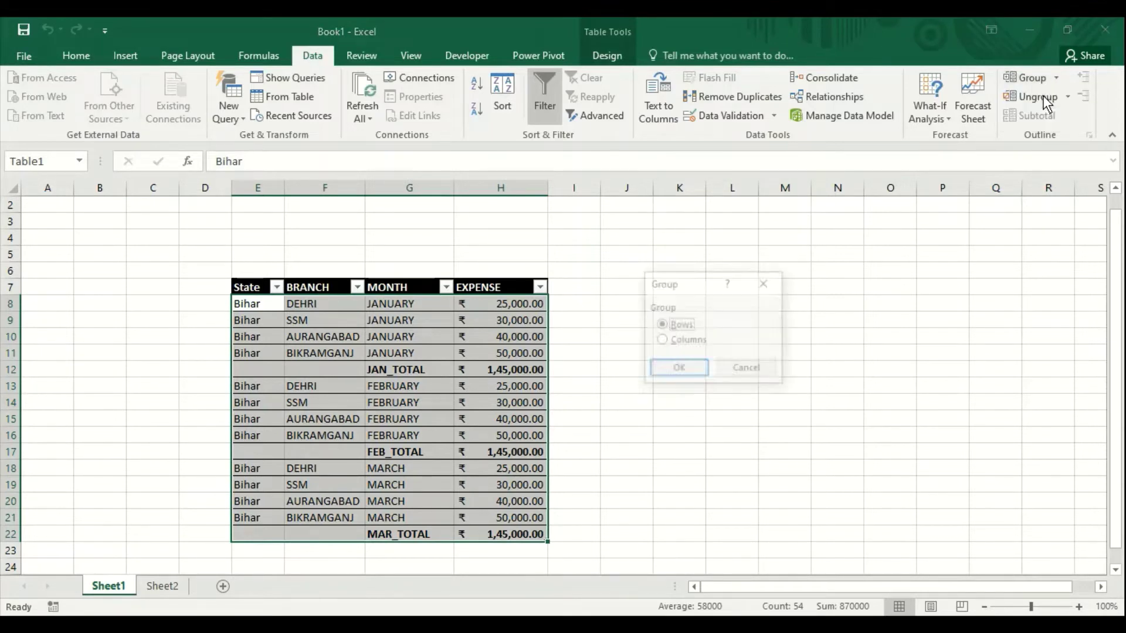
pyautogui.click(697, 366)
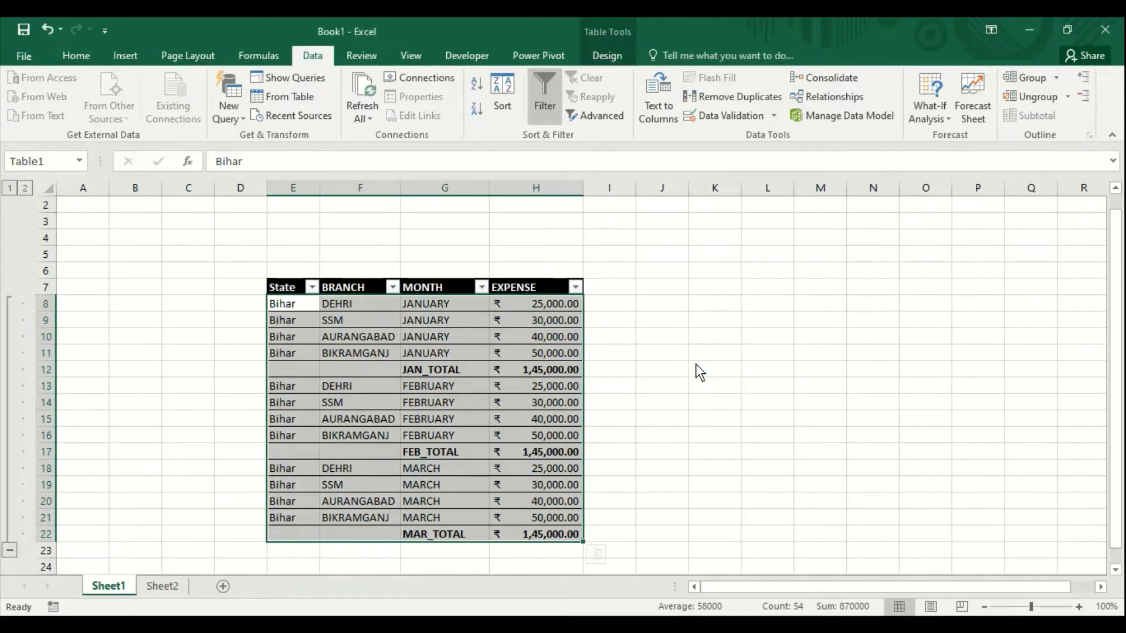
# Step: Group rows E8:H11, E13:H16 and E18:H21 by Rows as separate January, February and March groups
pyautogui.click(289, 310)
pyautogui.moveTo(290, 308); pyautogui.dragTo(573, 348)
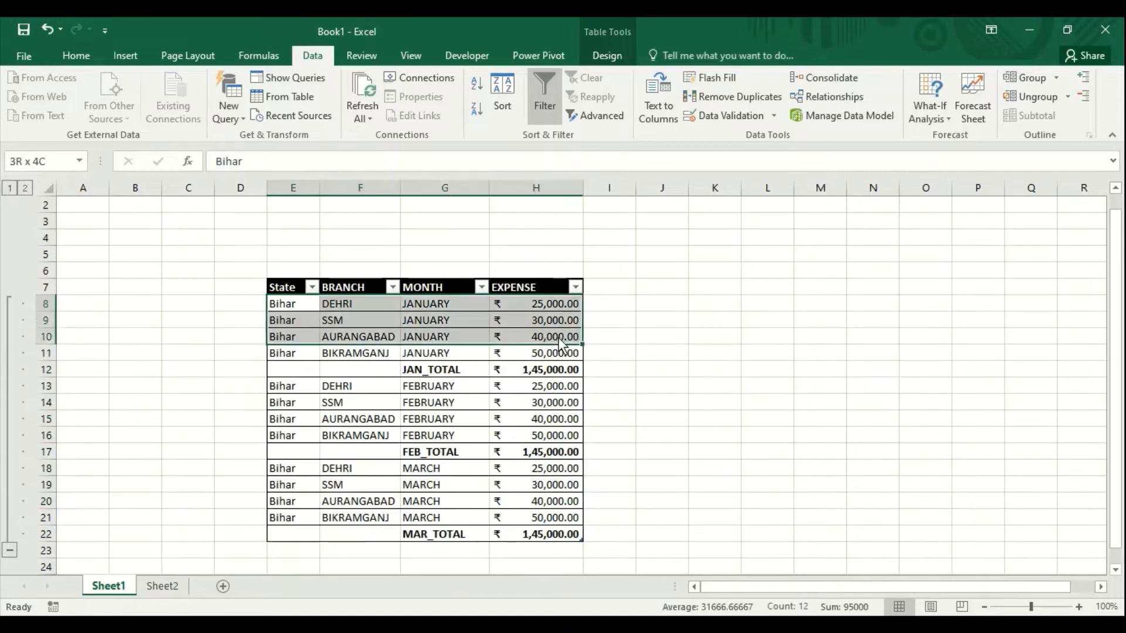
pyautogui.click(1057, 77)
pyautogui.click(1034, 98)
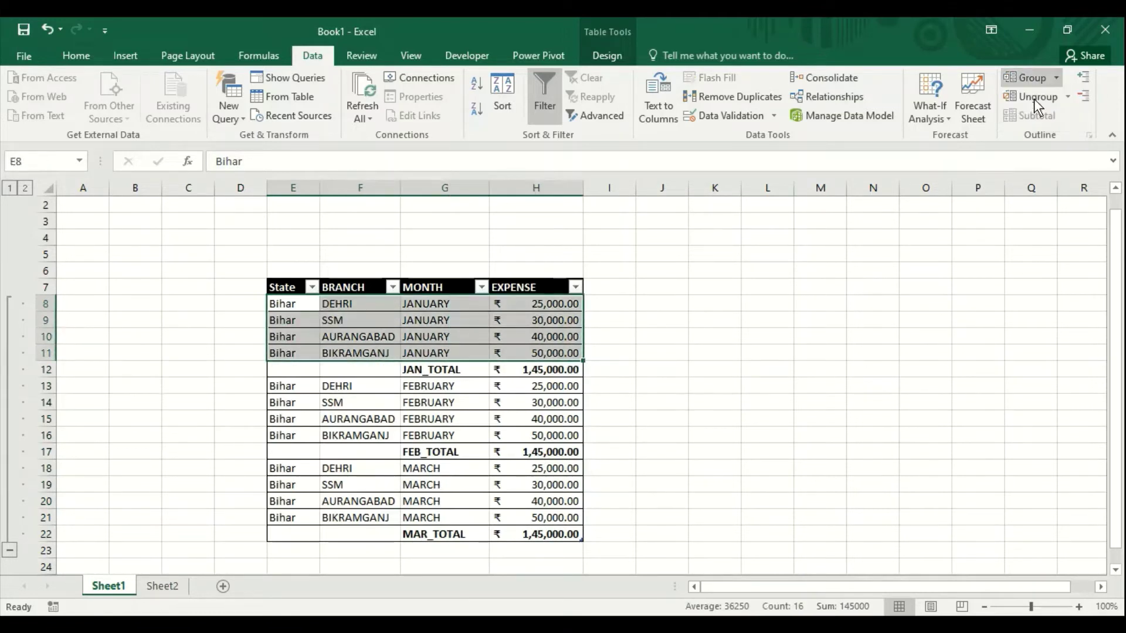
pyautogui.click(695, 369)
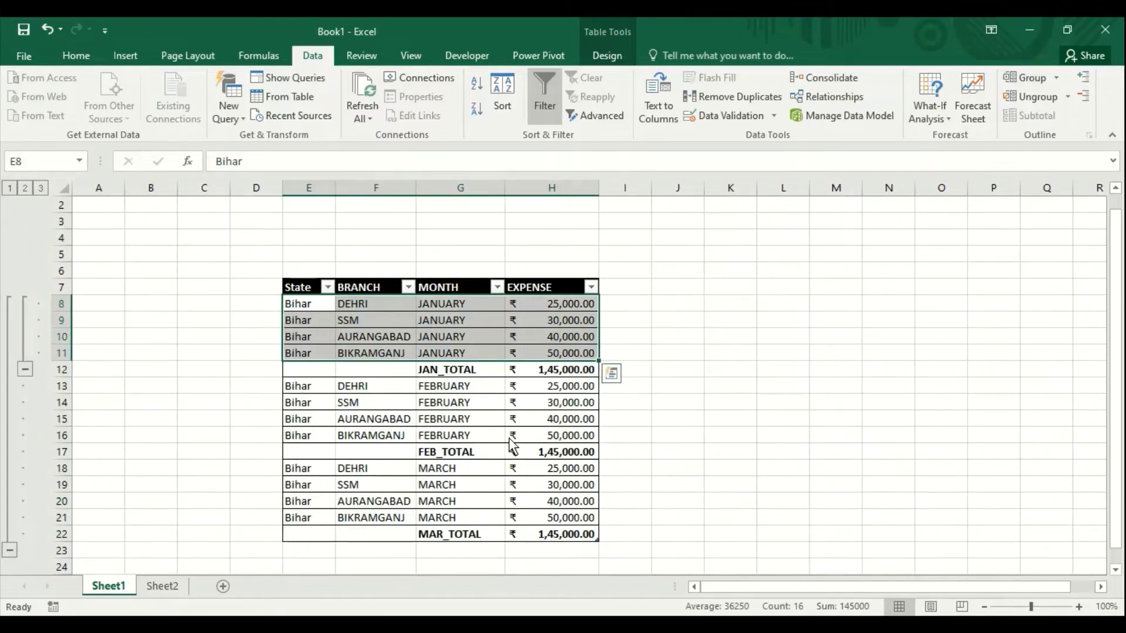
pyautogui.moveTo(320, 387); pyautogui.dragTo(535, 439)
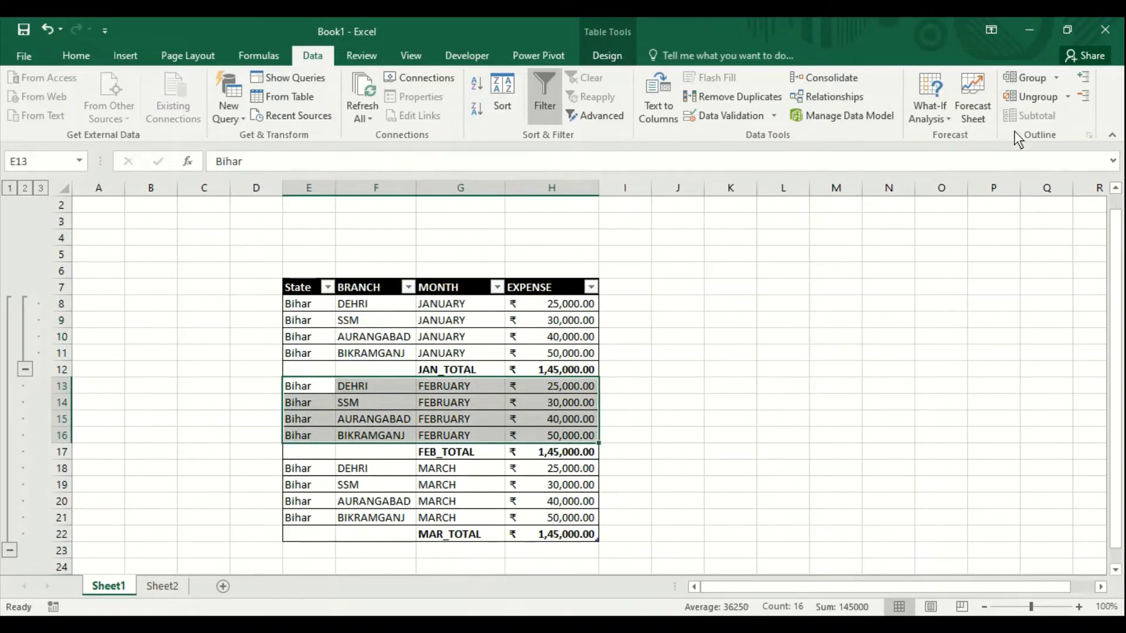
pyautogui.click(1035, 88)
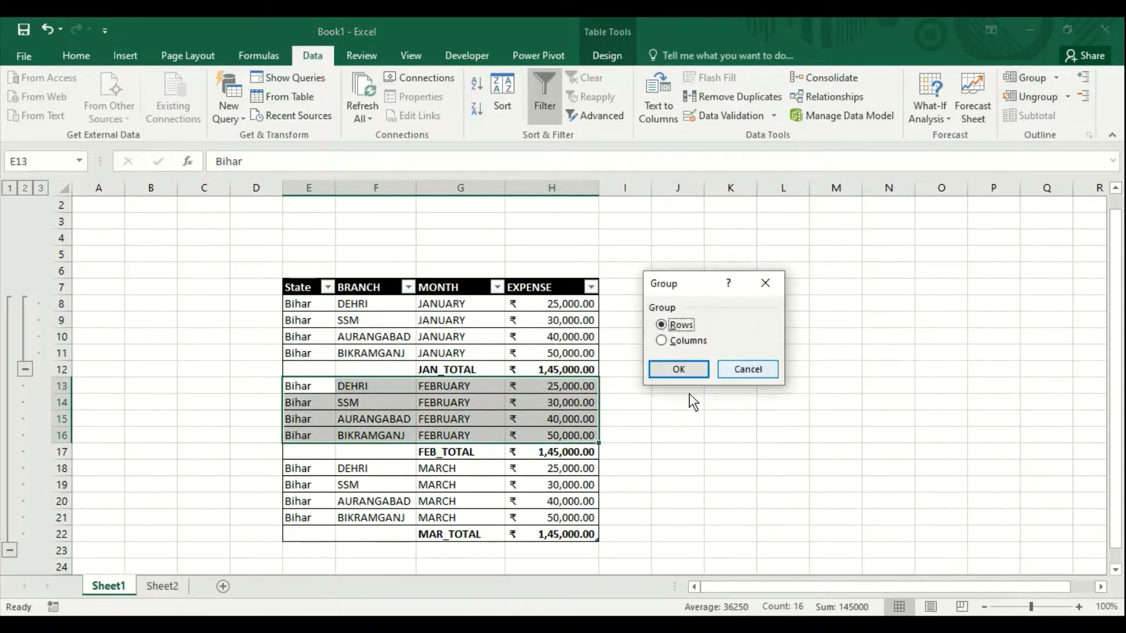
pyautogui.click(666, 361)
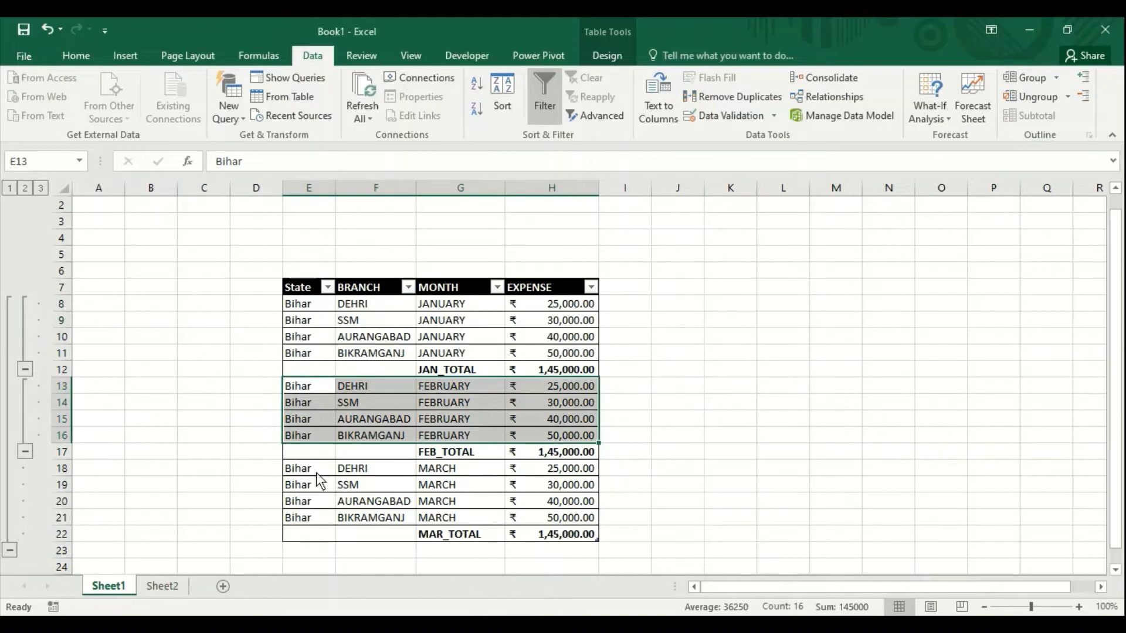
pyautogui.moveTo(316, 472)
pyautogui.mouseDown()
pyautogui.moveTo(563, 494)
pyautogui.moveTo(570, 510)
pyautogui.mouseUp()
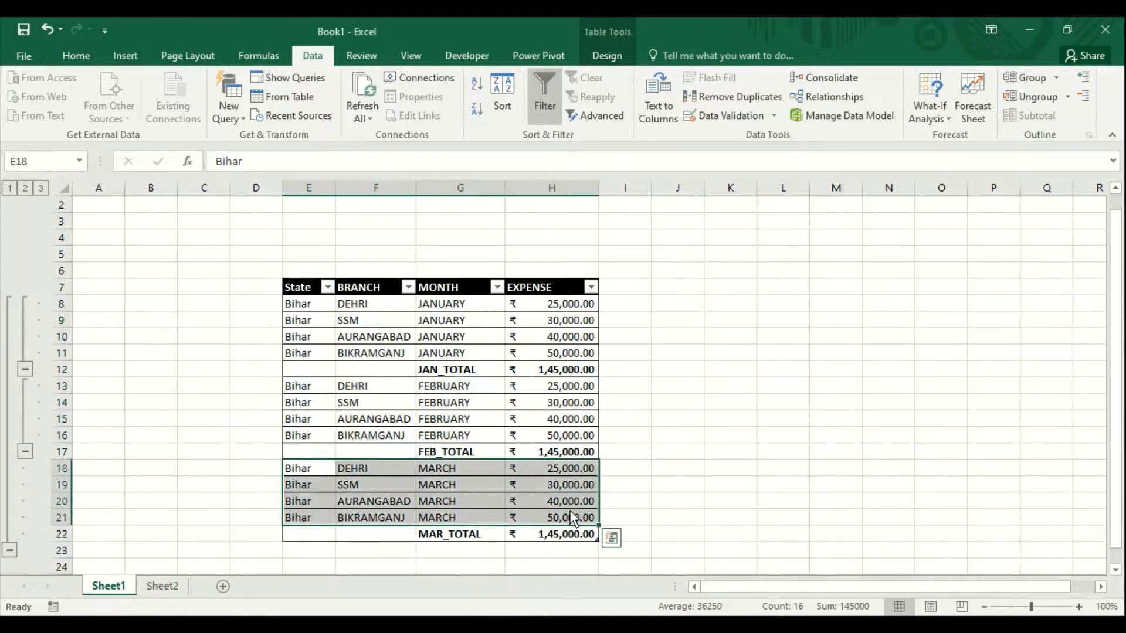
pyautogui.click(1039, 83)
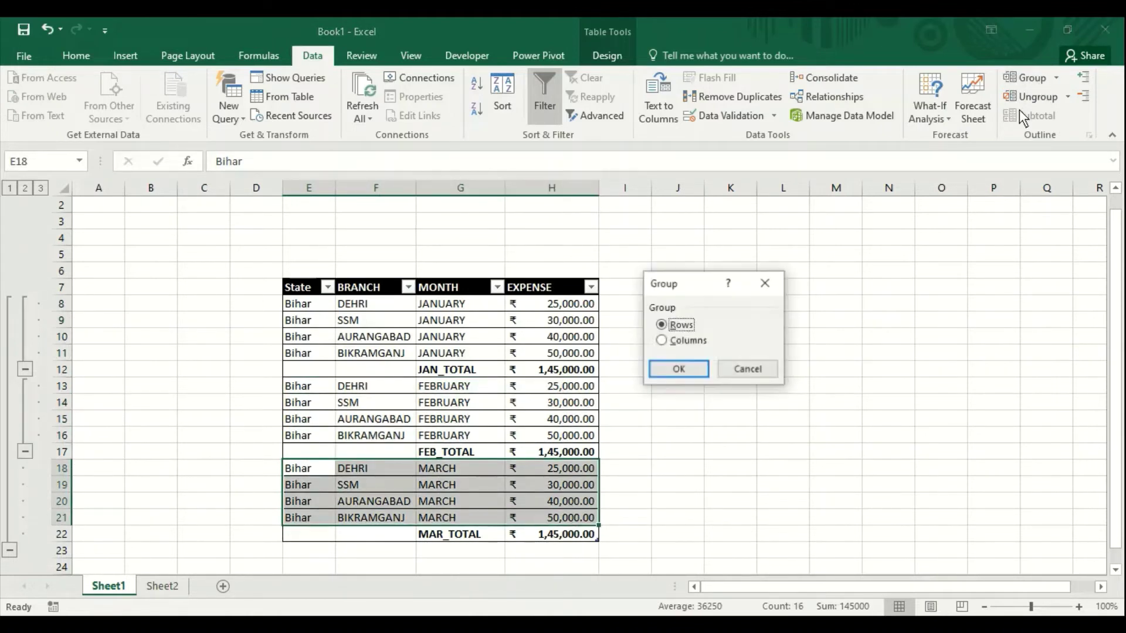
pyautogui.click(699, 375)
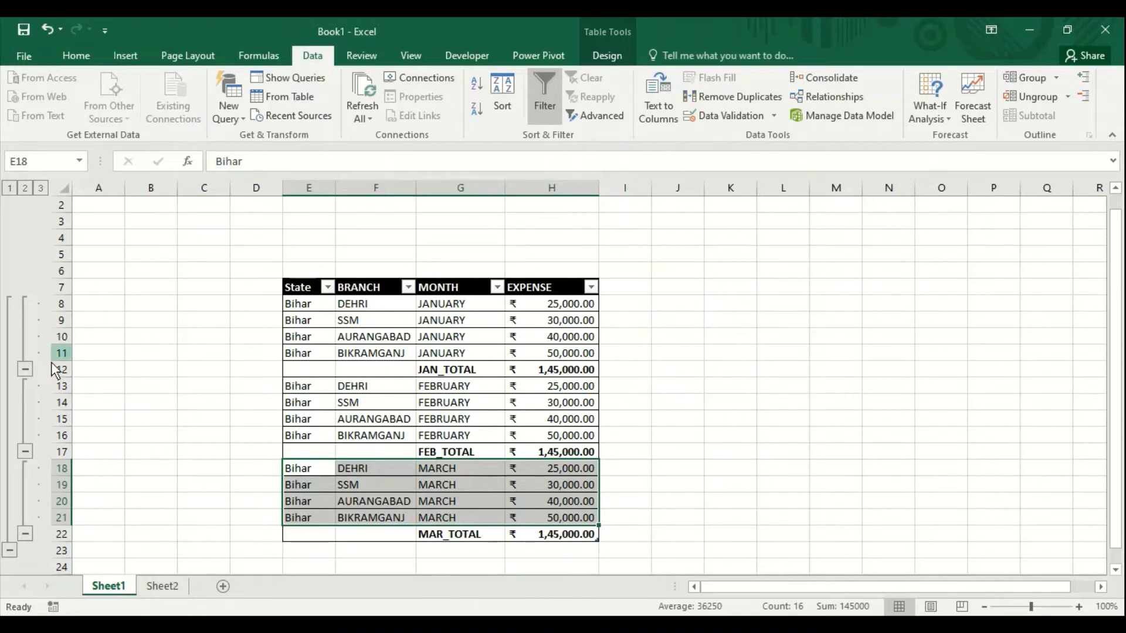
# Step: Collapse the January, February and March detail rows and the whole table body, then expand back to month totals
pyautogui.click(25, 368)
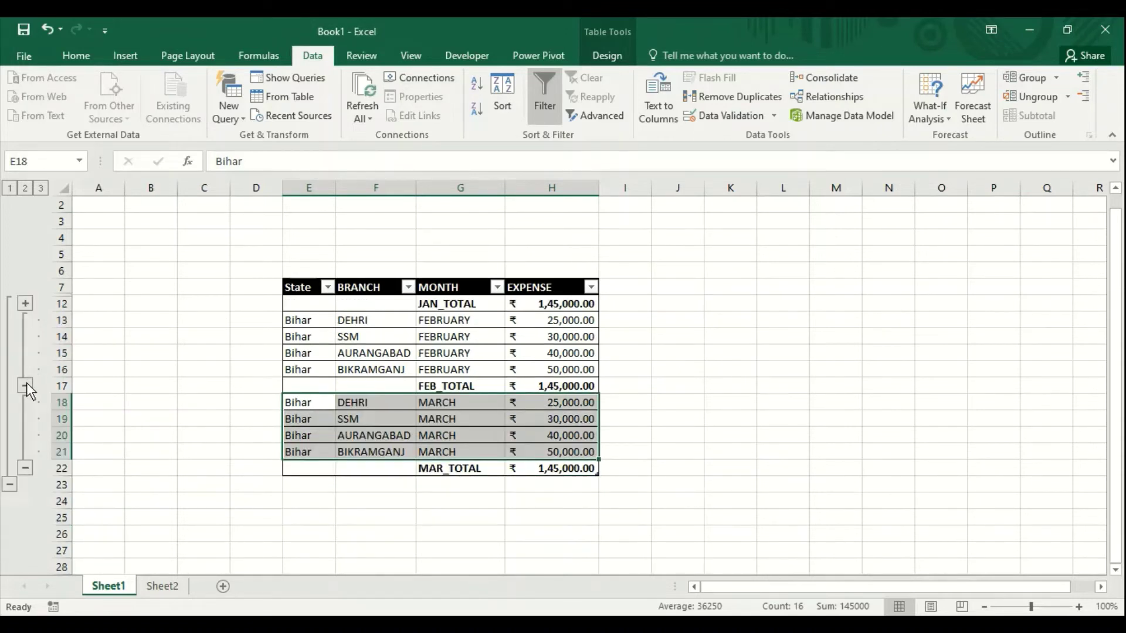
pyautogui.click(26, 386)
pyautogui.click(26, 403)
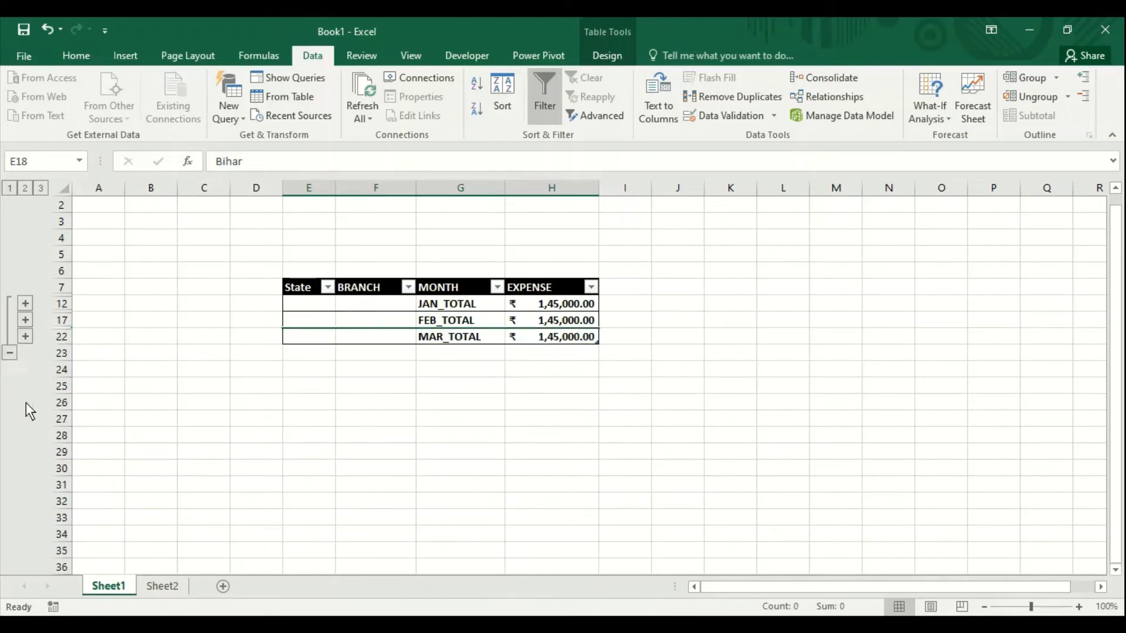
pyautogui.click(11, 352)
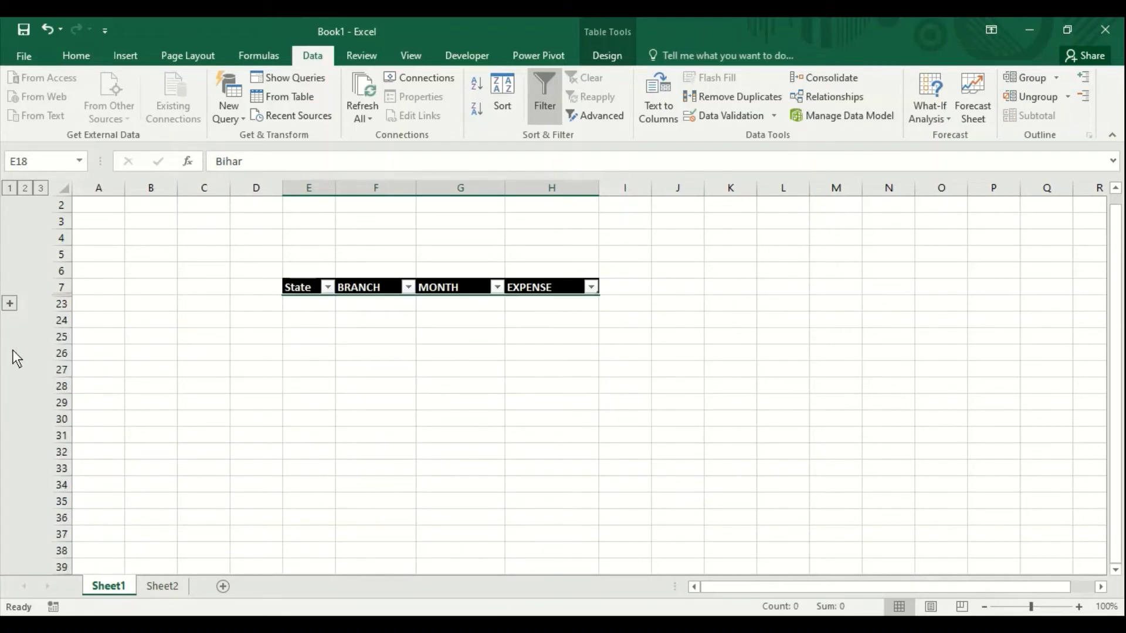
pyautogui.click(10, 303)
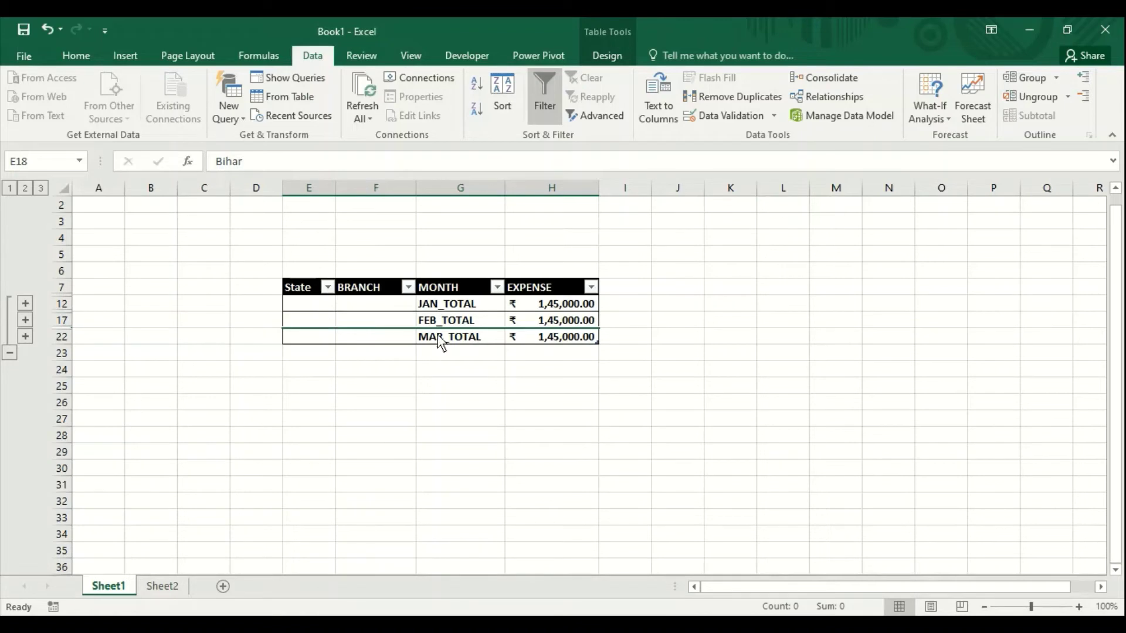
# Step: Expand the March, February and January detail rows, then collapse them again to show only month totals
pyautogui.click(25, 337)
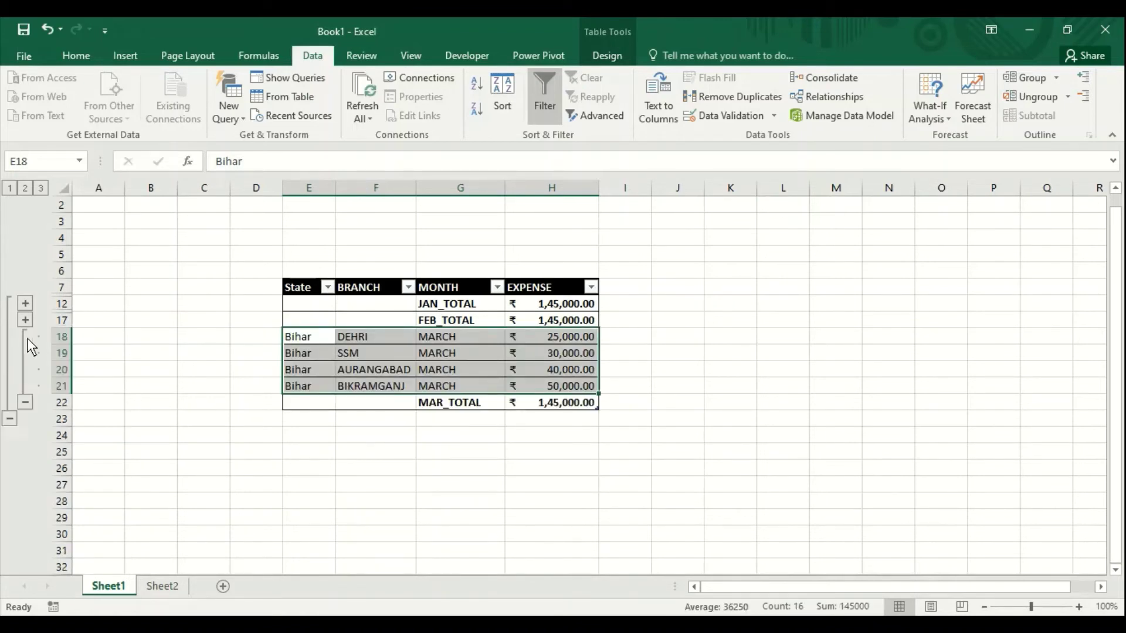
pyautogui.click(24, 320)
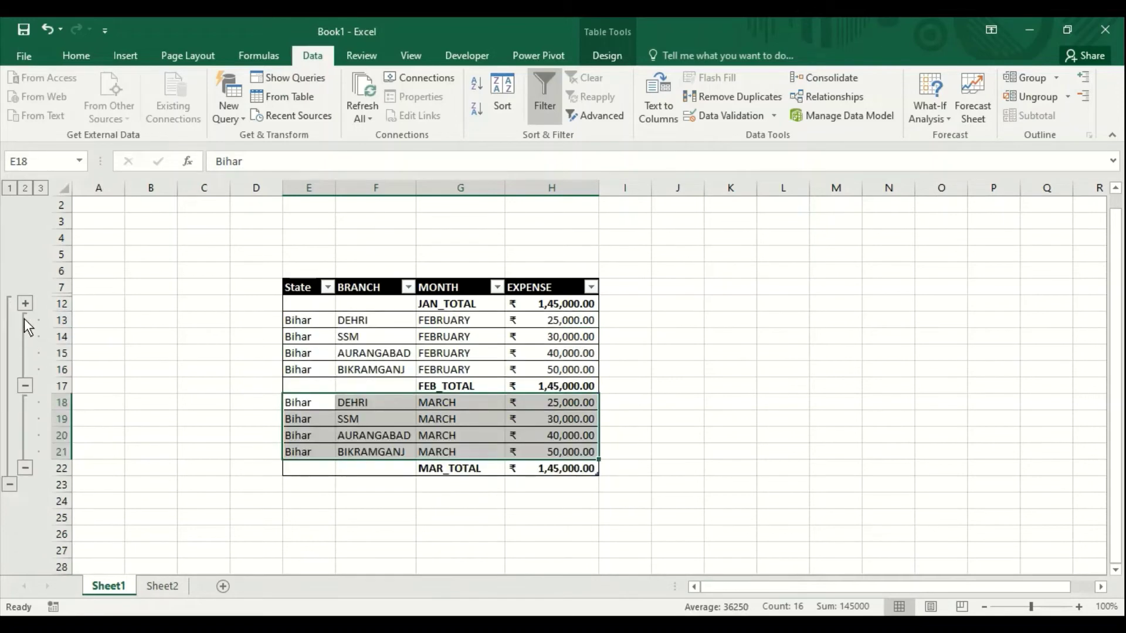
pyautogui.click(24, 305)
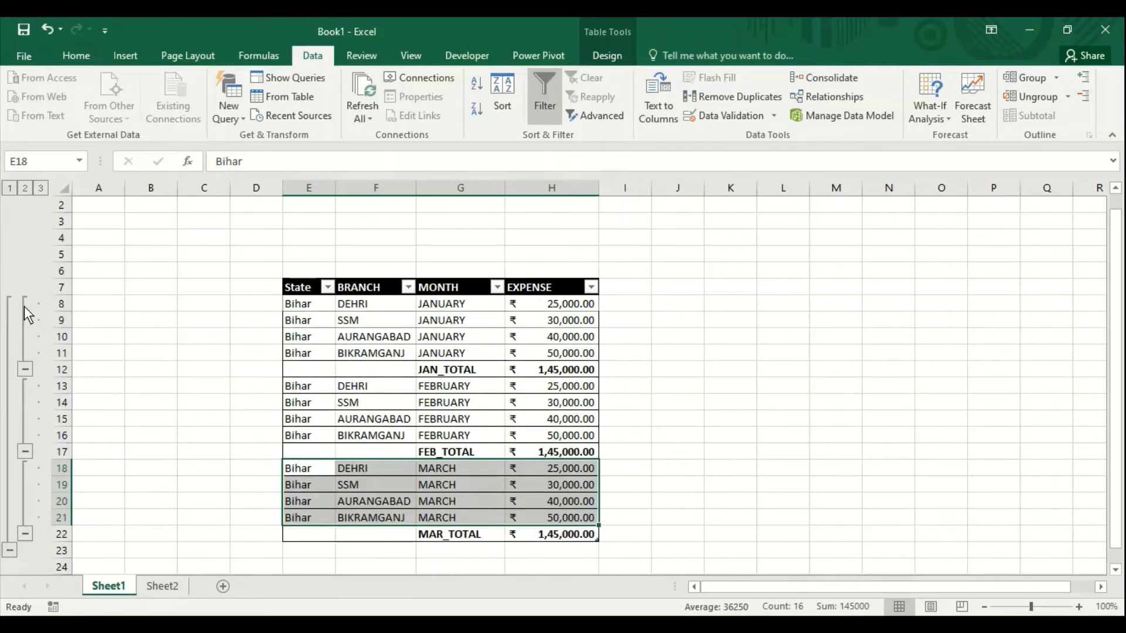
pyautogui.click(26, 366)
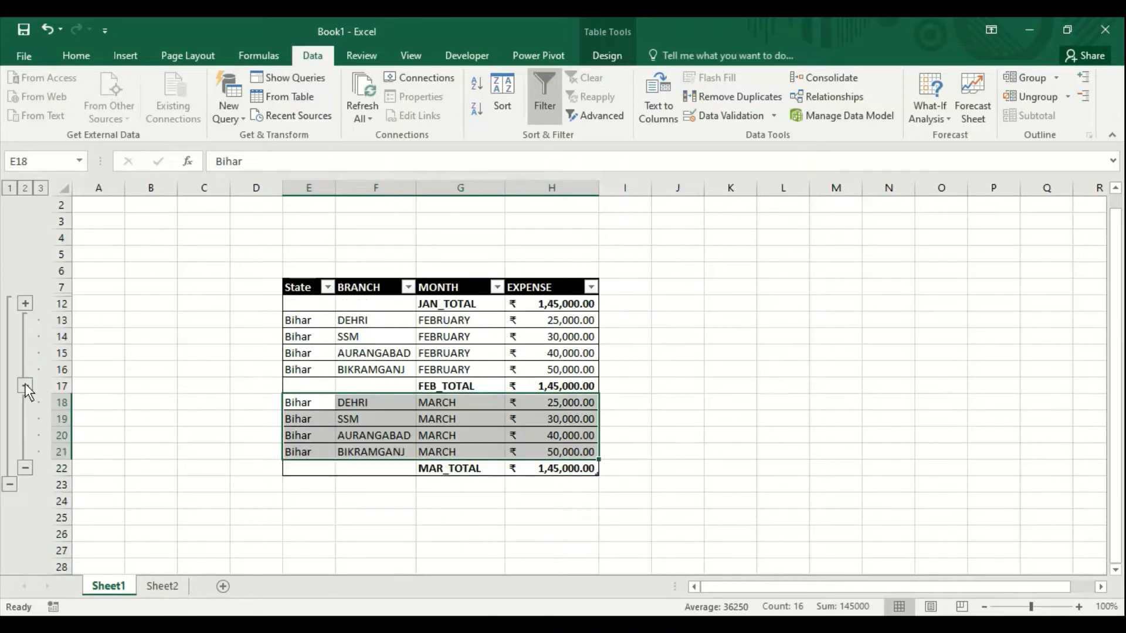
pyautogui.click(25, 386)
pyautogui.click(25, 402)
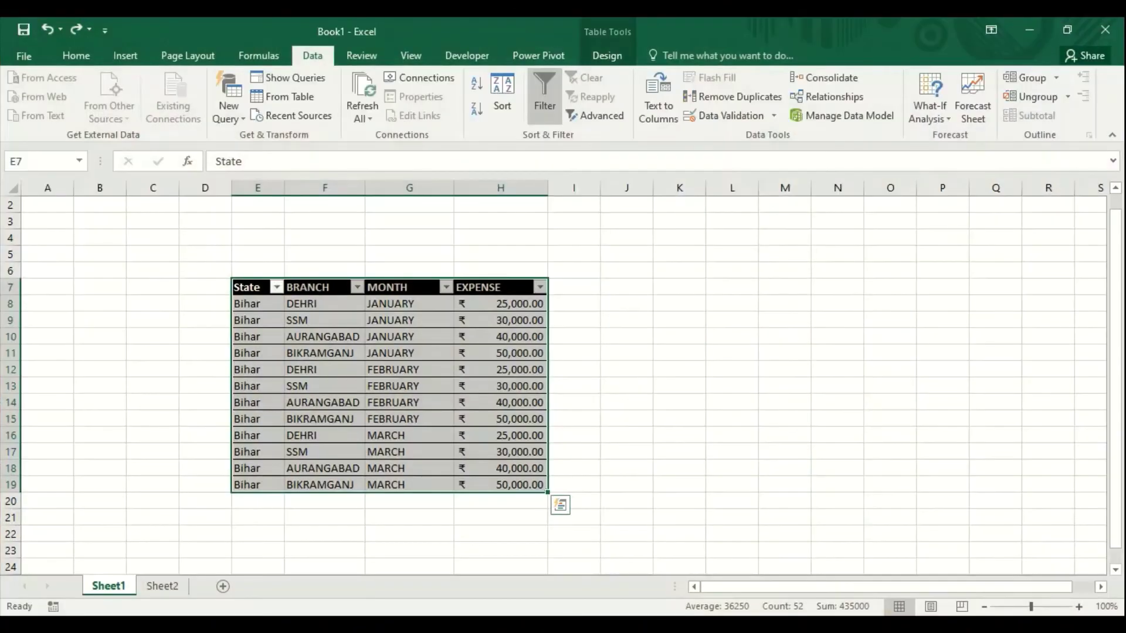
# Step: Deselect the expense table by selecting an empty cell
pyautogui.click(836, 368)
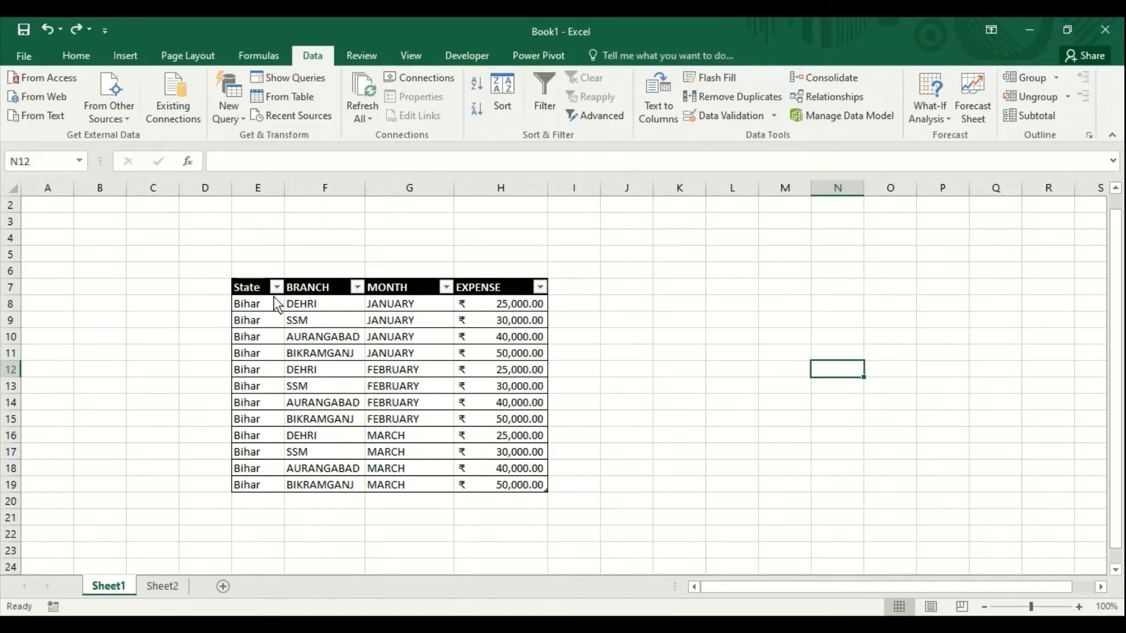
# Step: Convert the expense table E7:H19 to a normal range, confirming with Yes
pyautogui.moveTo(256, 286)
pyautogui.mouseDown()
pyautogui.moveTo(505, 496)
pyautogui.moveTo(505, 484)
pyautogui.mouseUp()
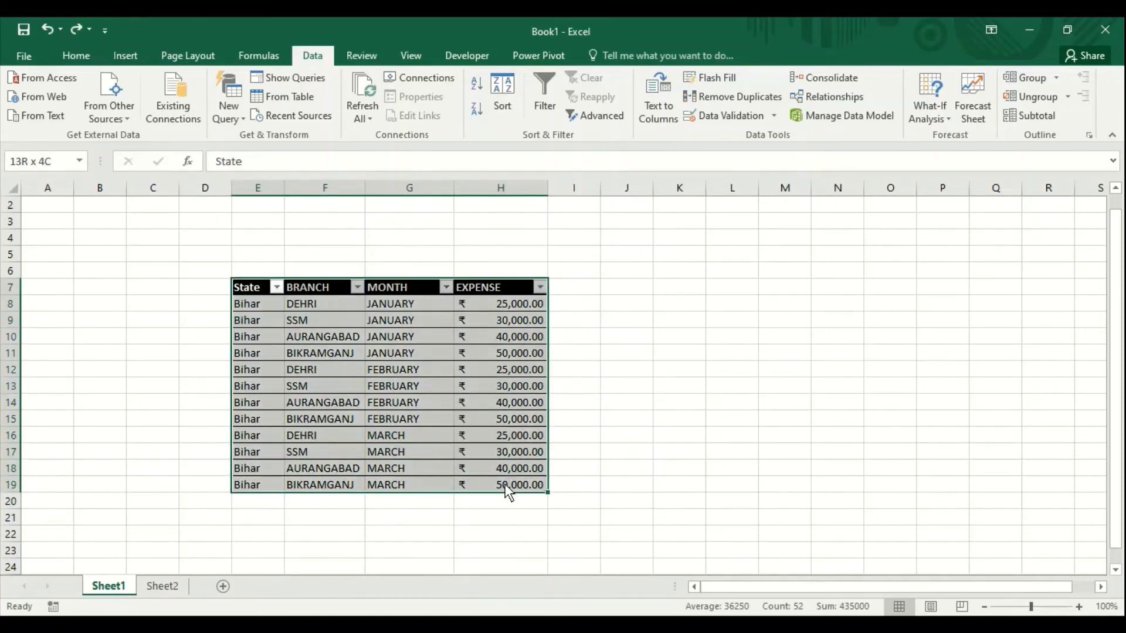
pyautogui.rightClick(411, 390)
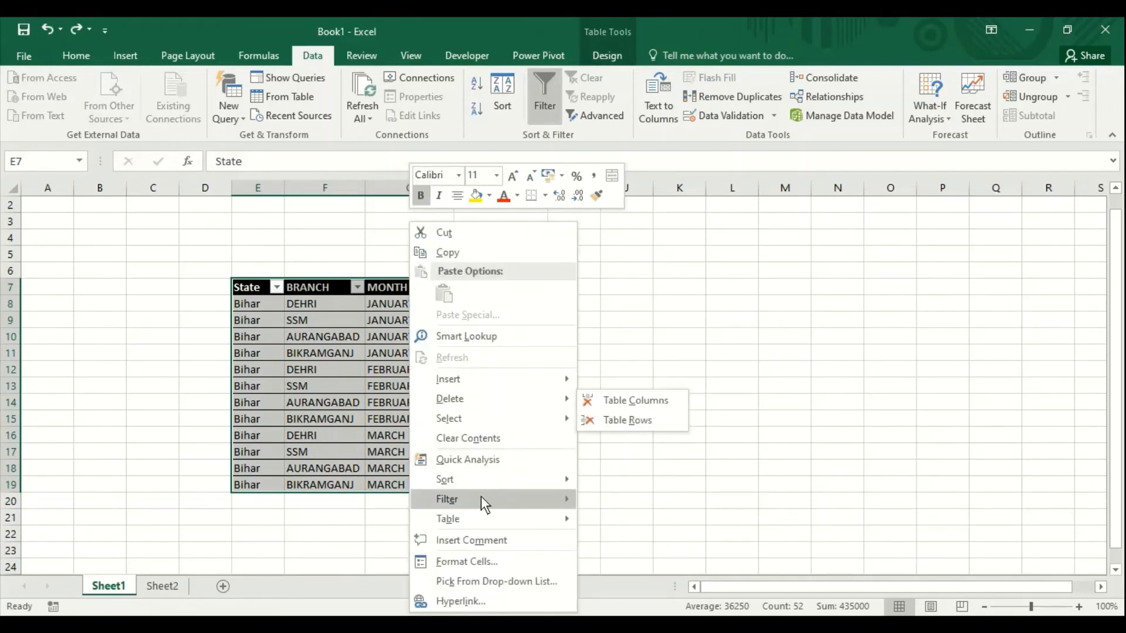
pyautogui.moveTo(448, 519)
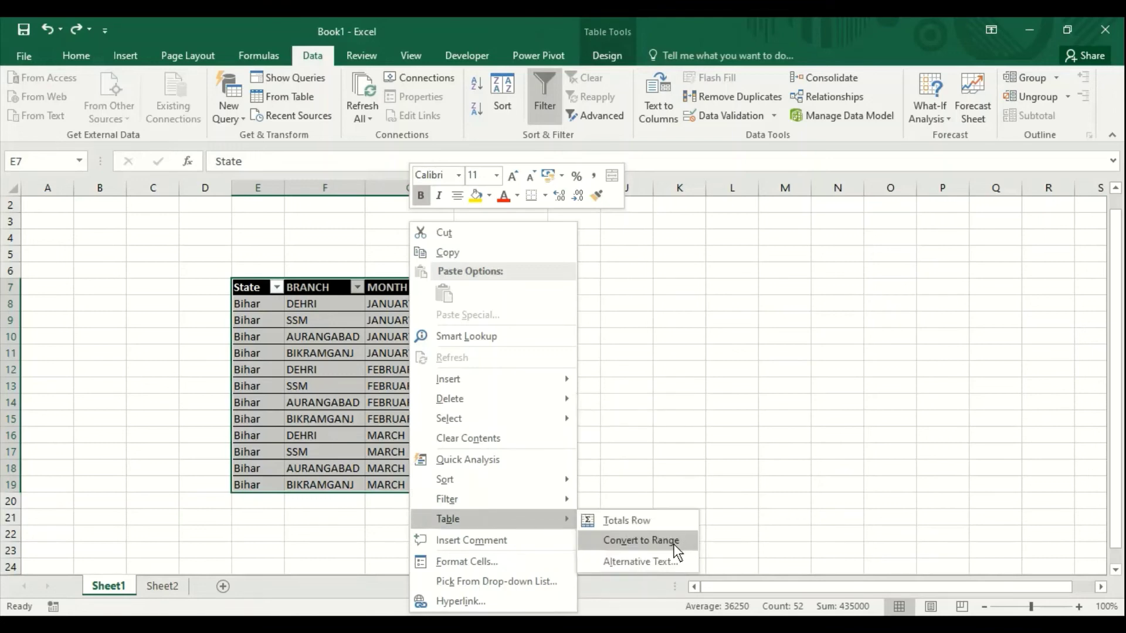
pyautogui.click(673, 545)
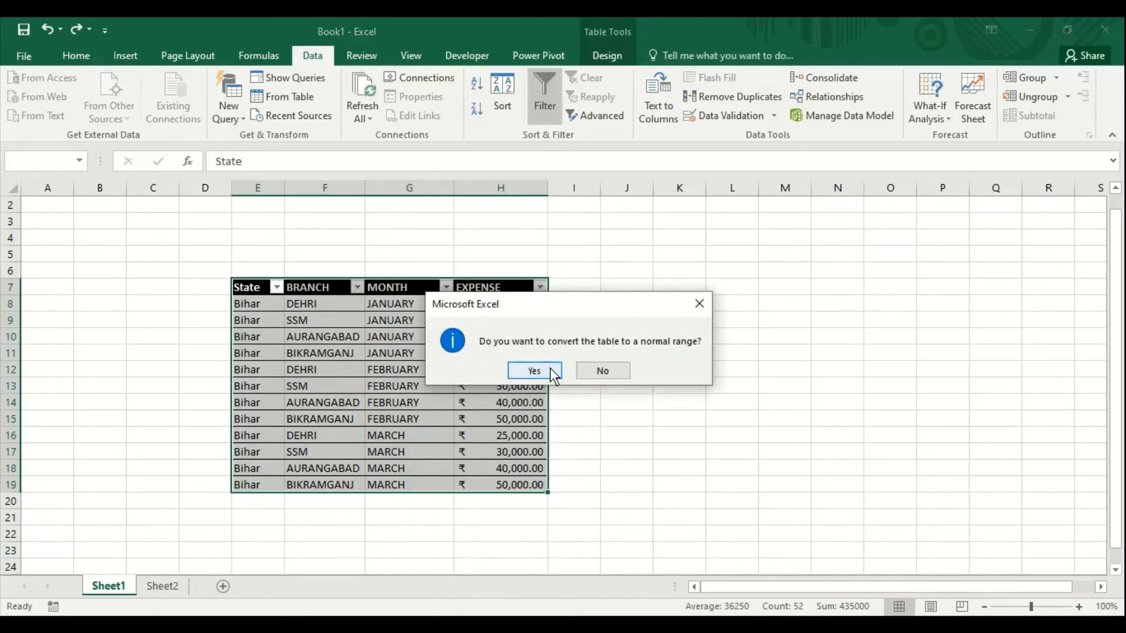
pyautogui.click(535, 370)
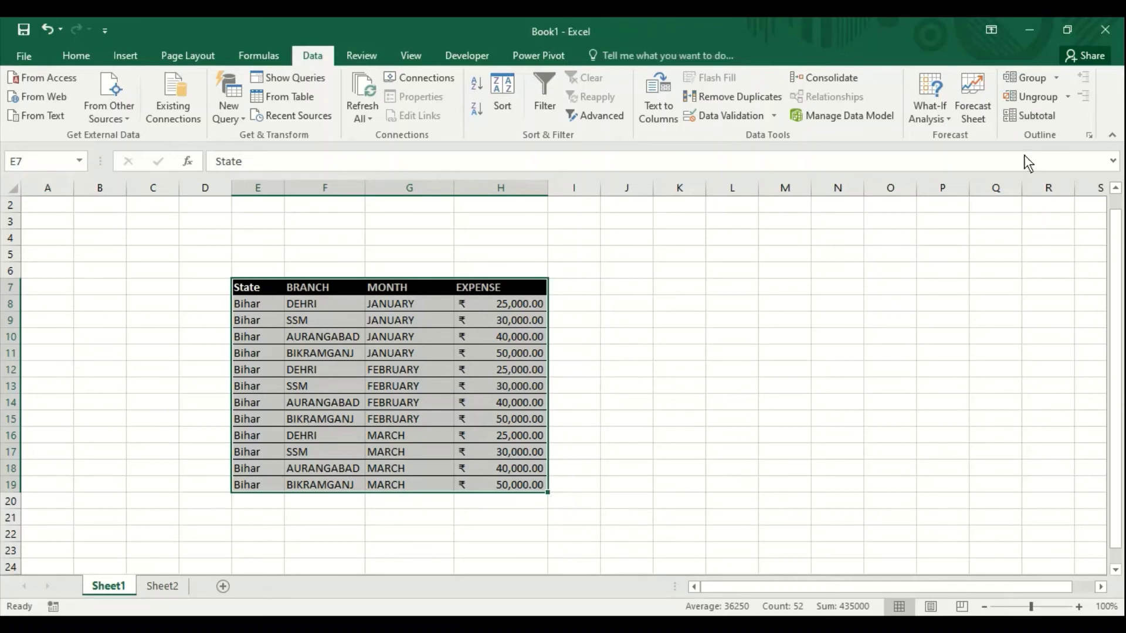
# Step: Subtotal EXPENSE with Sum at each change in MONTH
pyautogui.click(1038, 114)
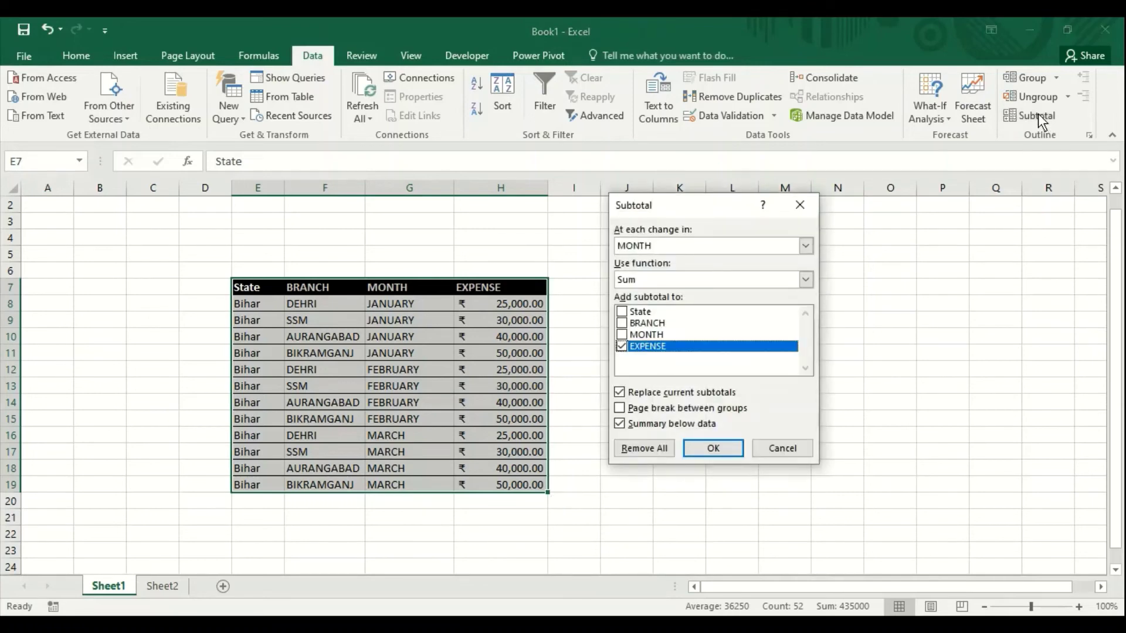
pyautogui.moveTo(670, 193); pyautogui.dragTo(392, 205)
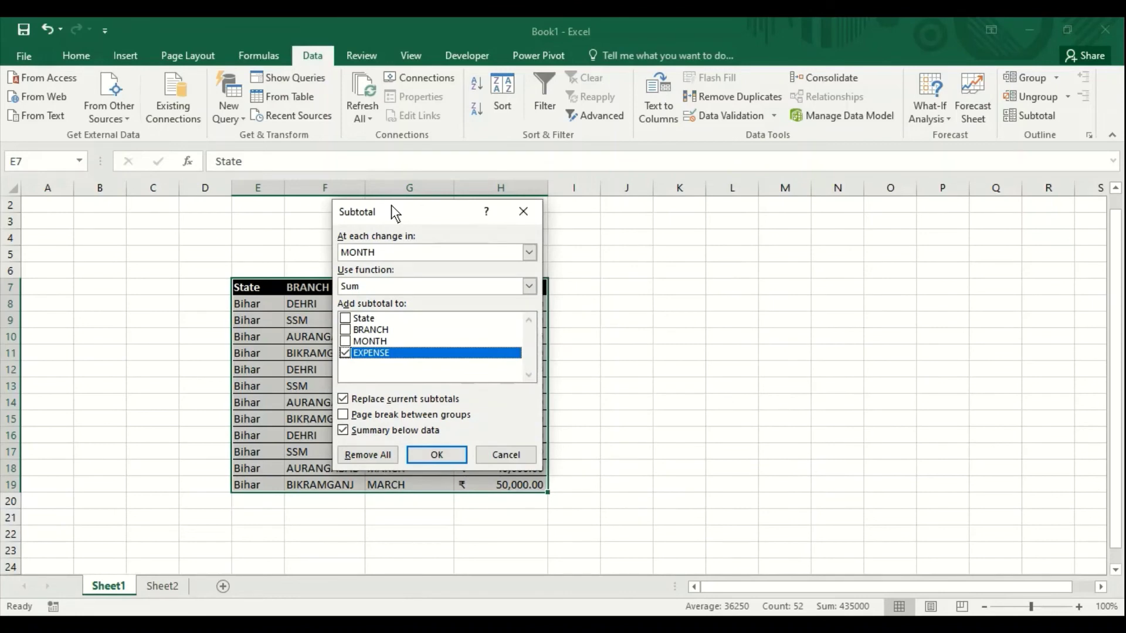
pyautogui.click(437, 254)
pyautogui.click(437, 254)
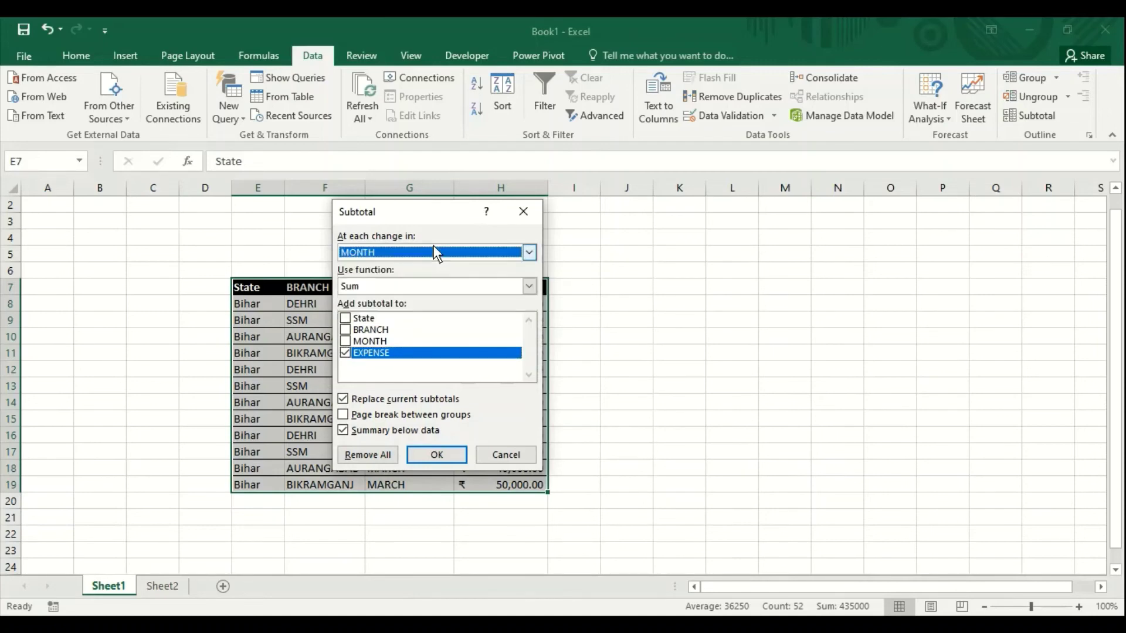
pyautogui.click(436, 254)
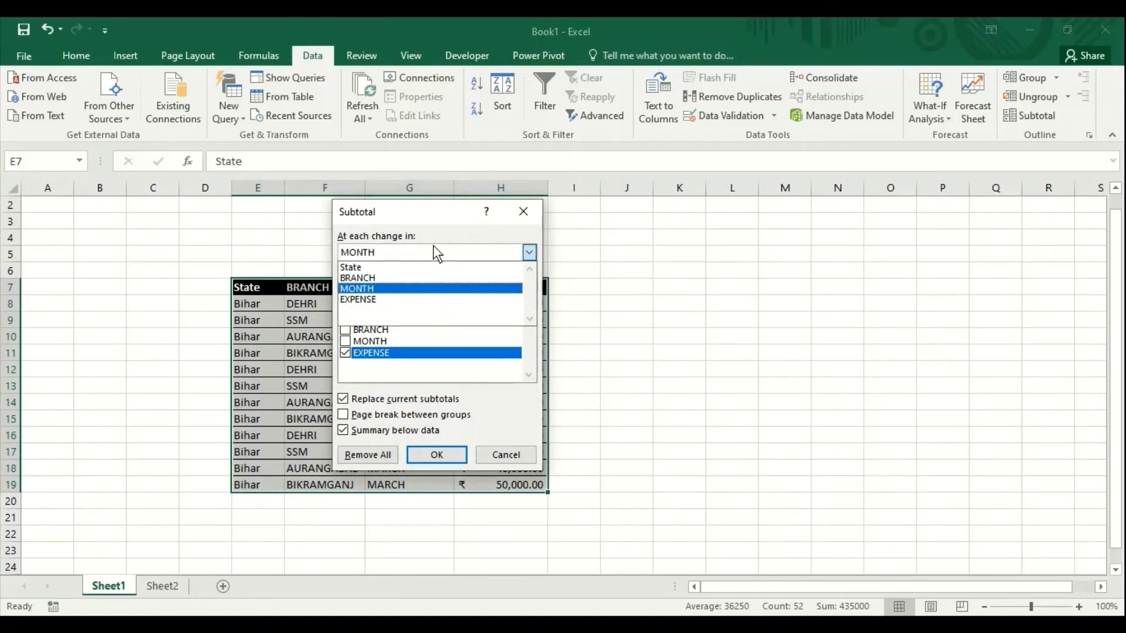
pyautogui.click(414, 289)
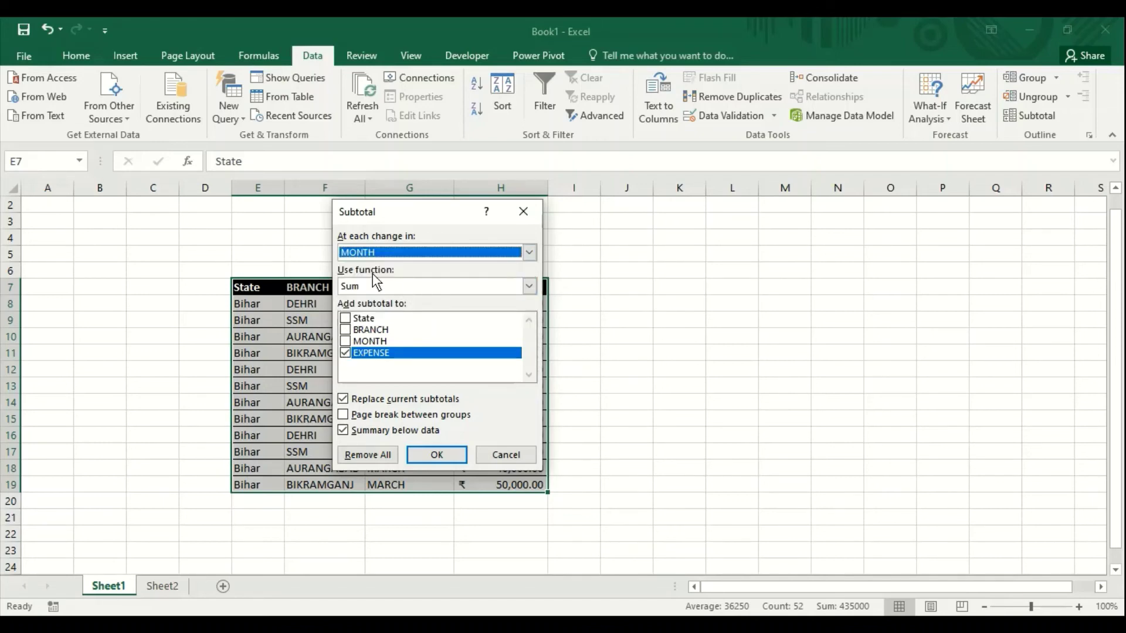
pyautogui.click(396, 284)
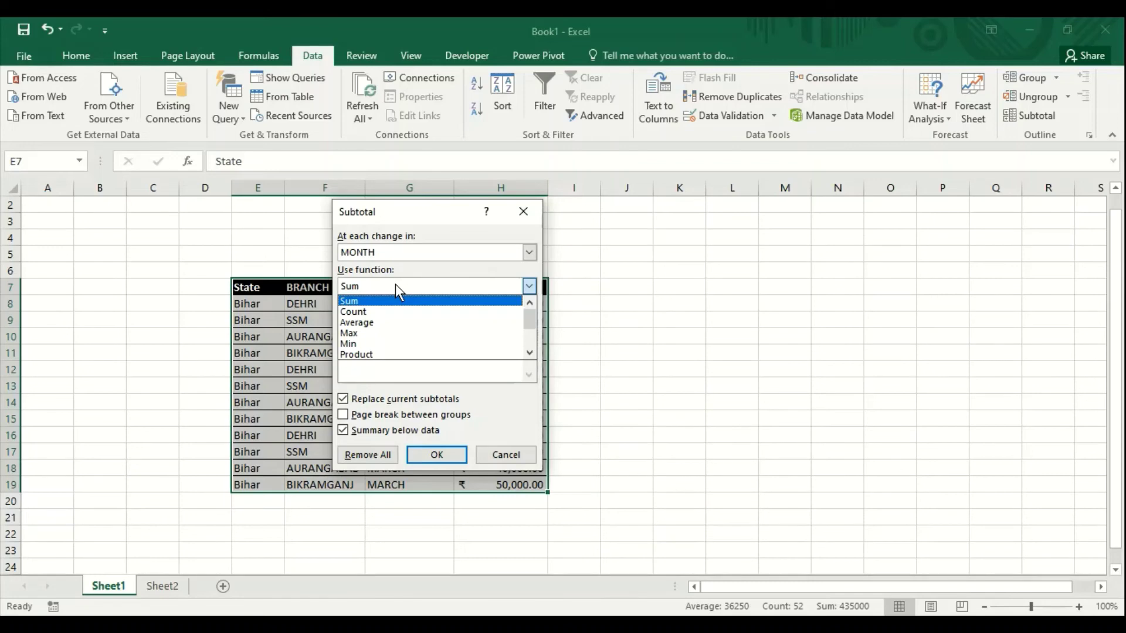
pyautogui.click(396, 284)
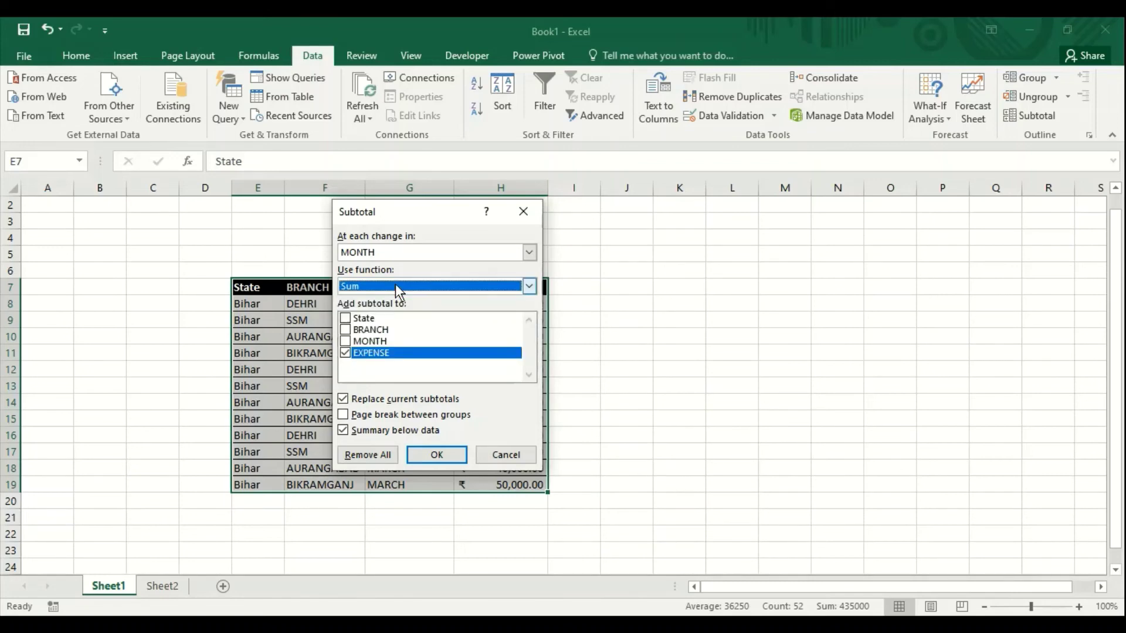
pyautogui.click(438, 454)
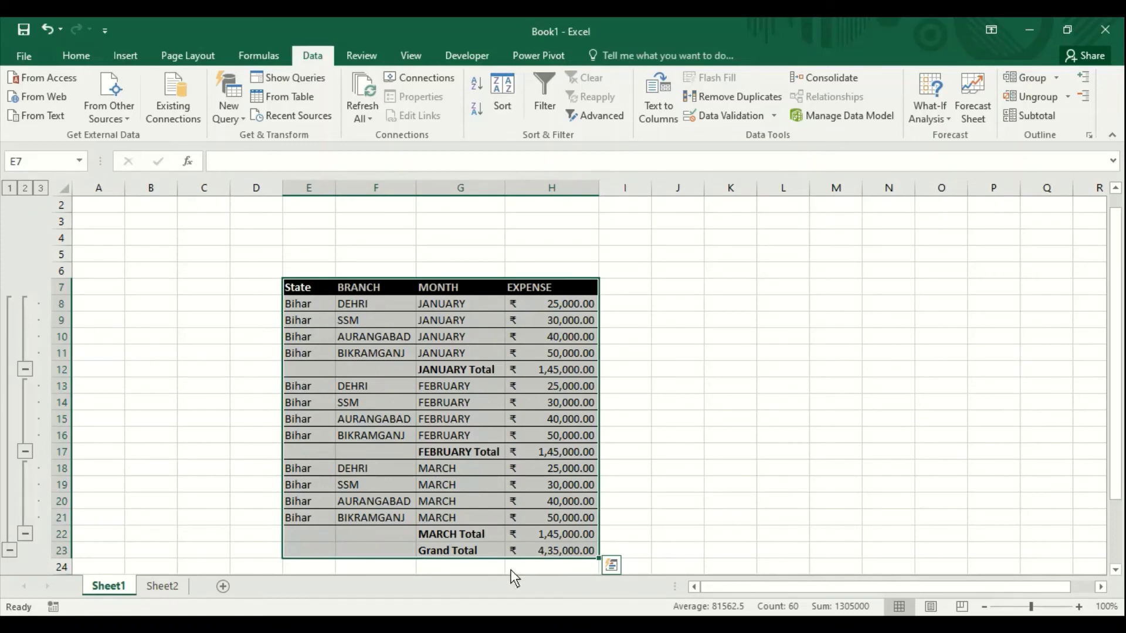
pyautogui.click(456, 552)
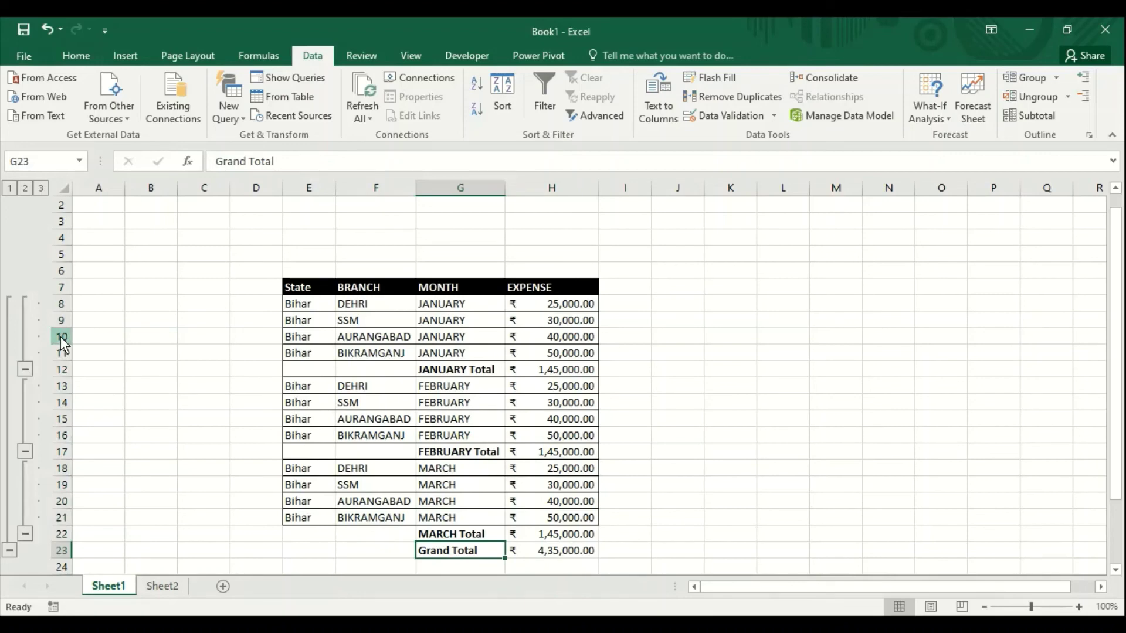
pyautogui.click(26, 370)
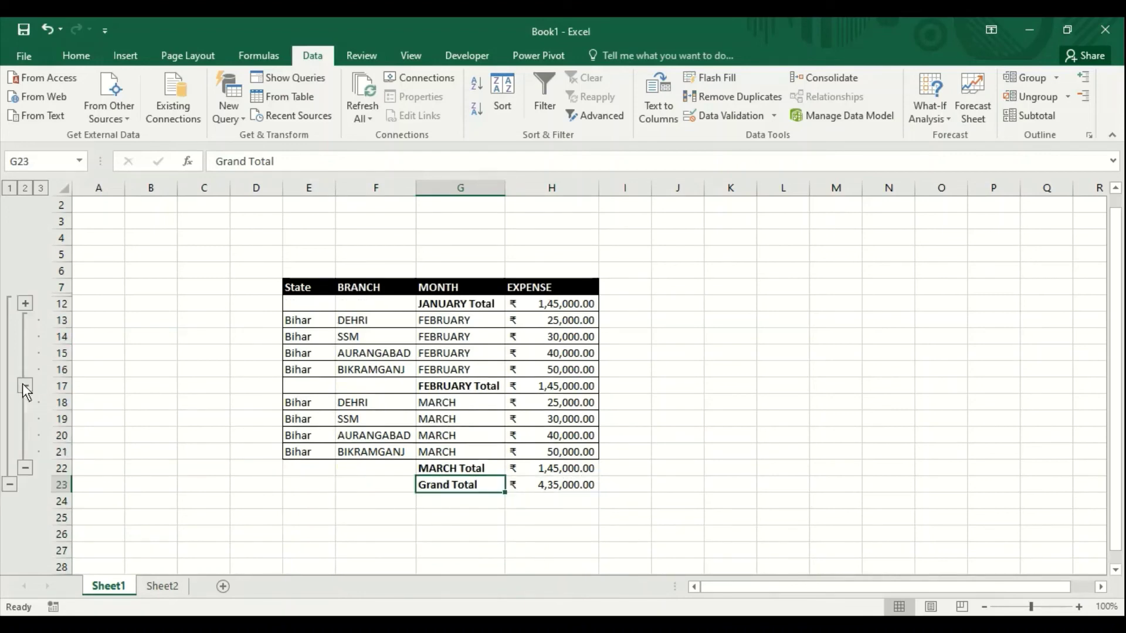
pyautogui.click(24, 386)
pyautogui.click(22, 401)
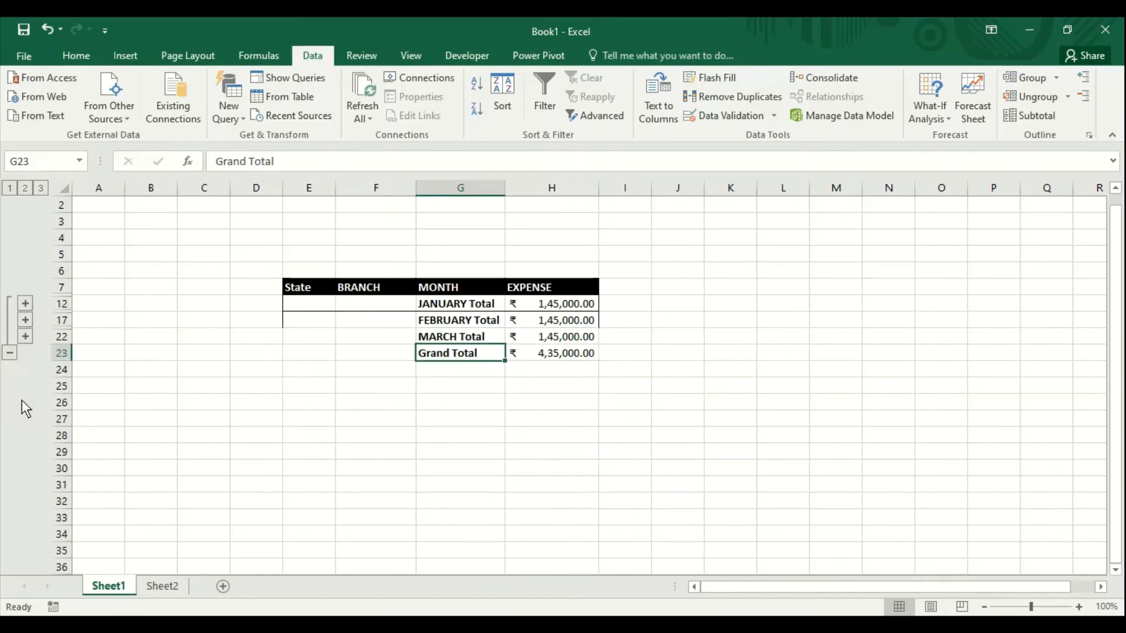
pyautogui.click(41, 188)
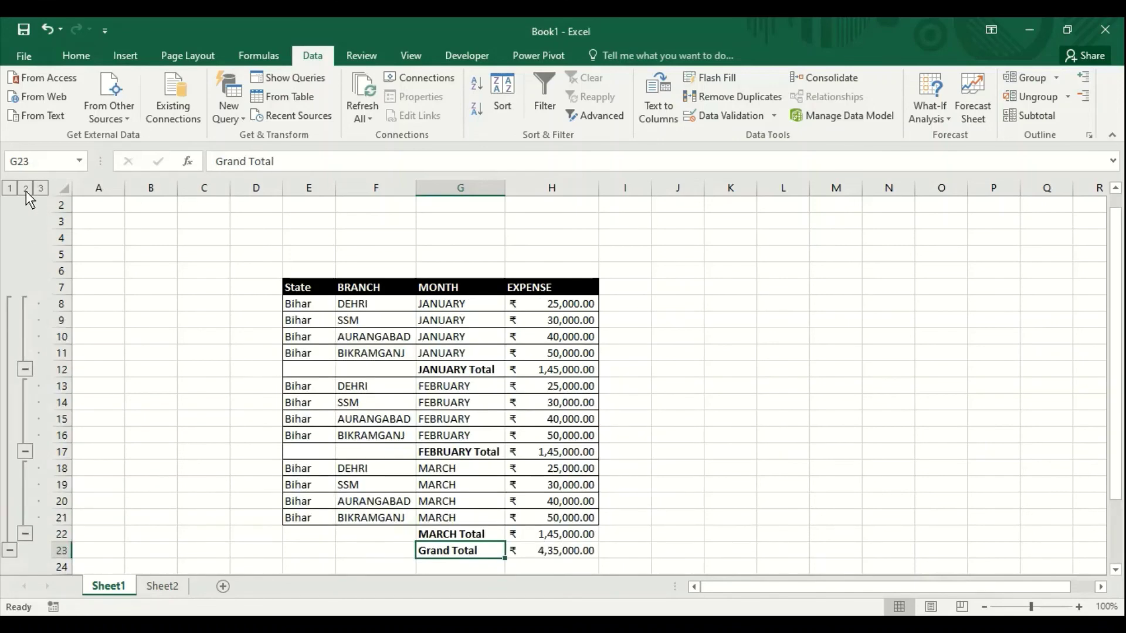
pyautogui.click(26, 189)
pyautogui.click(9, 189)
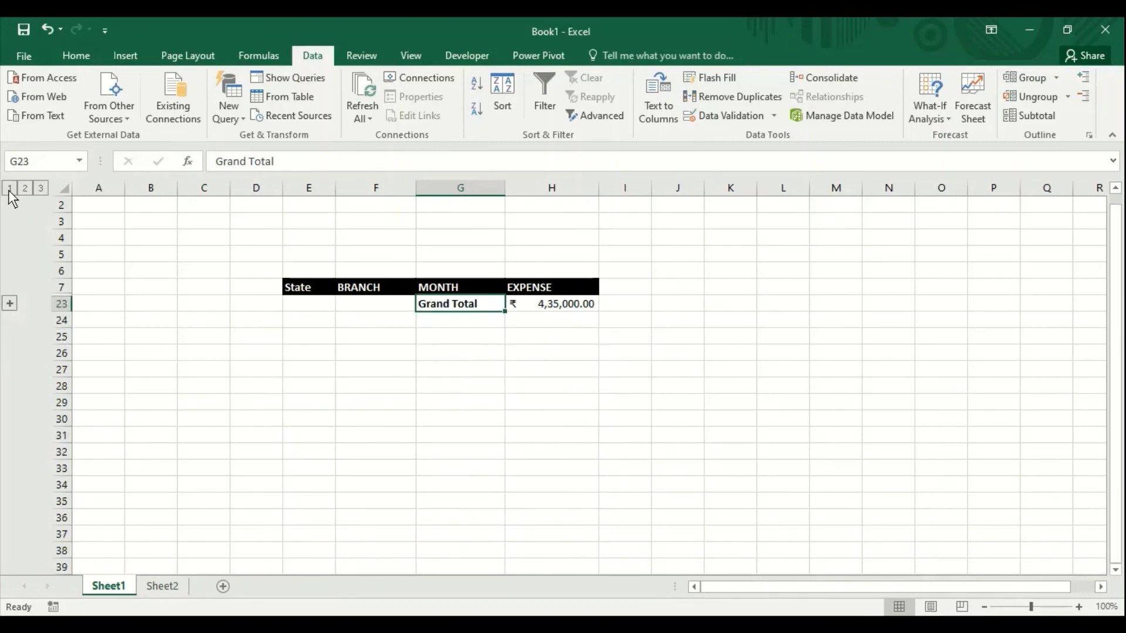
pyautogui.click(23, 188)
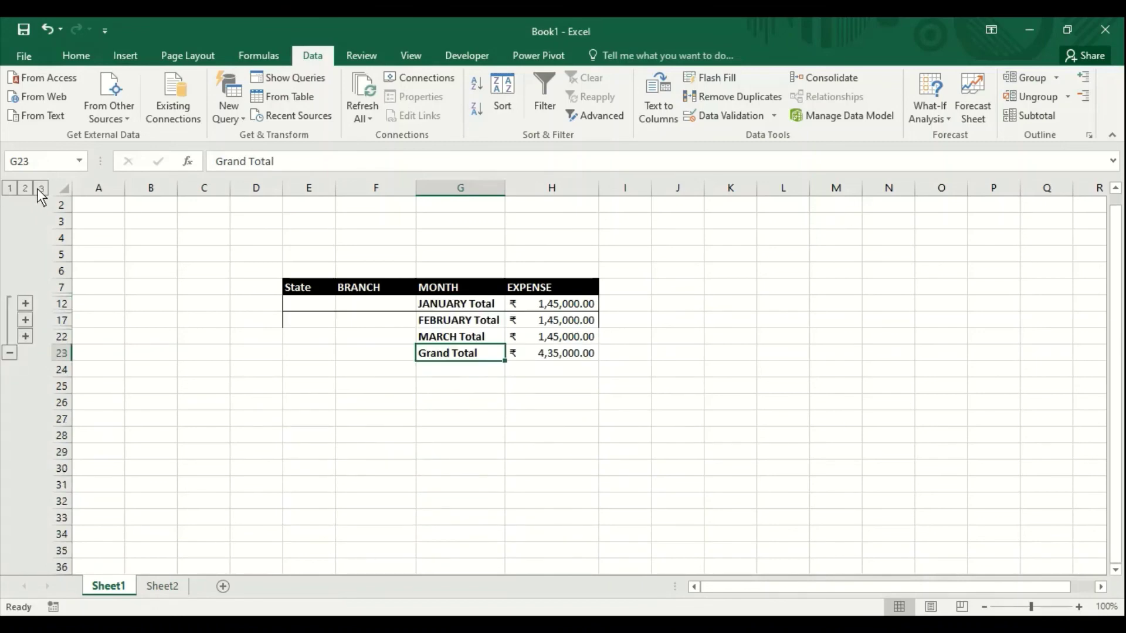
pyautogui.click(38, 188)
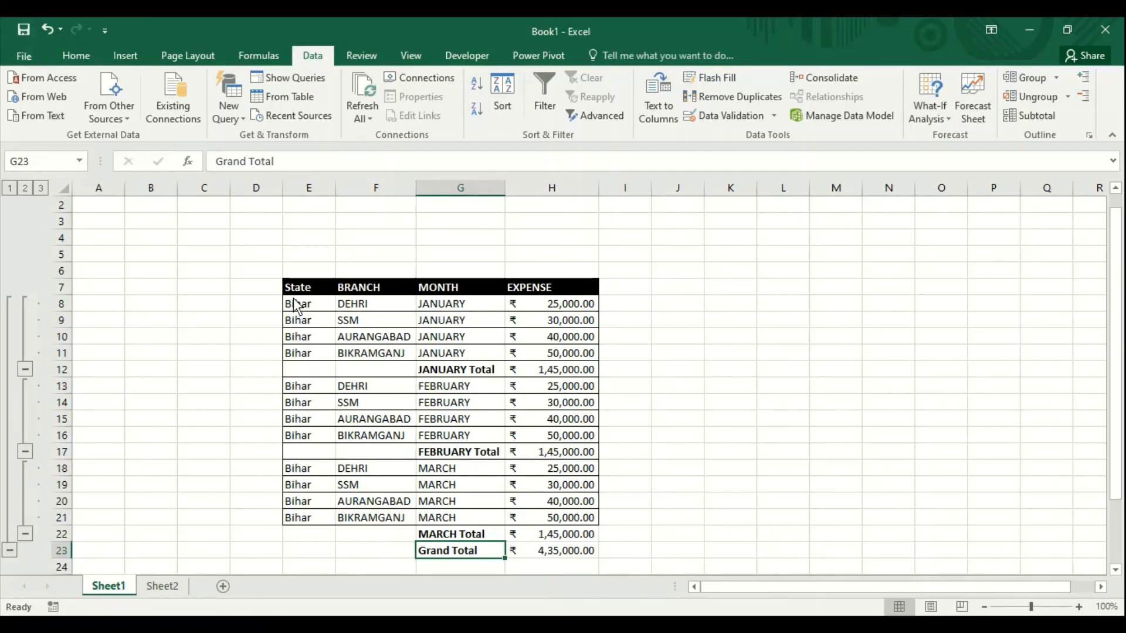
# Step: Remove all subtotals from E7:H23 with Remove All, then deselect the table
pyautogui.moveTo(296, 287); pyautogui.dragTo(586, 555)
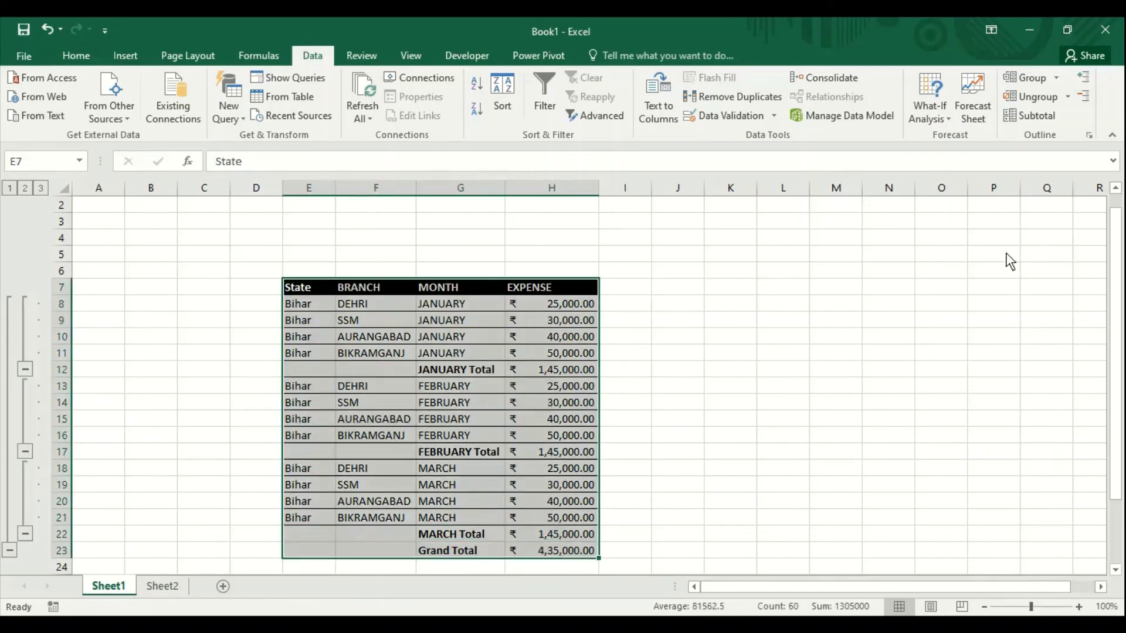
pyautogui.click(1026, 120)
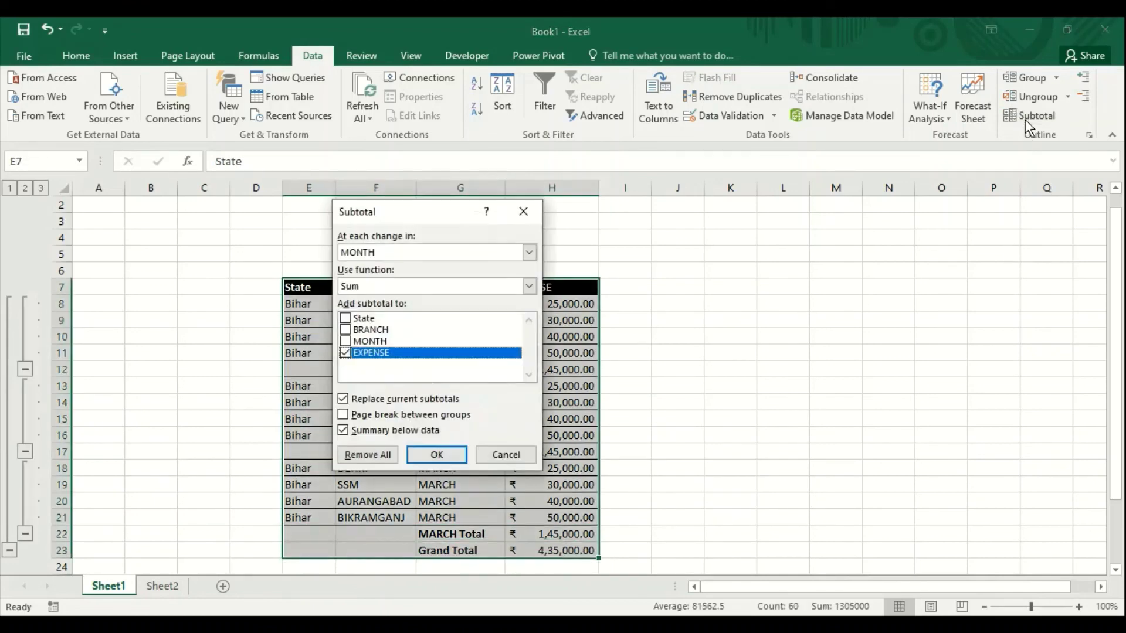
pyautogui.click(367, 455)
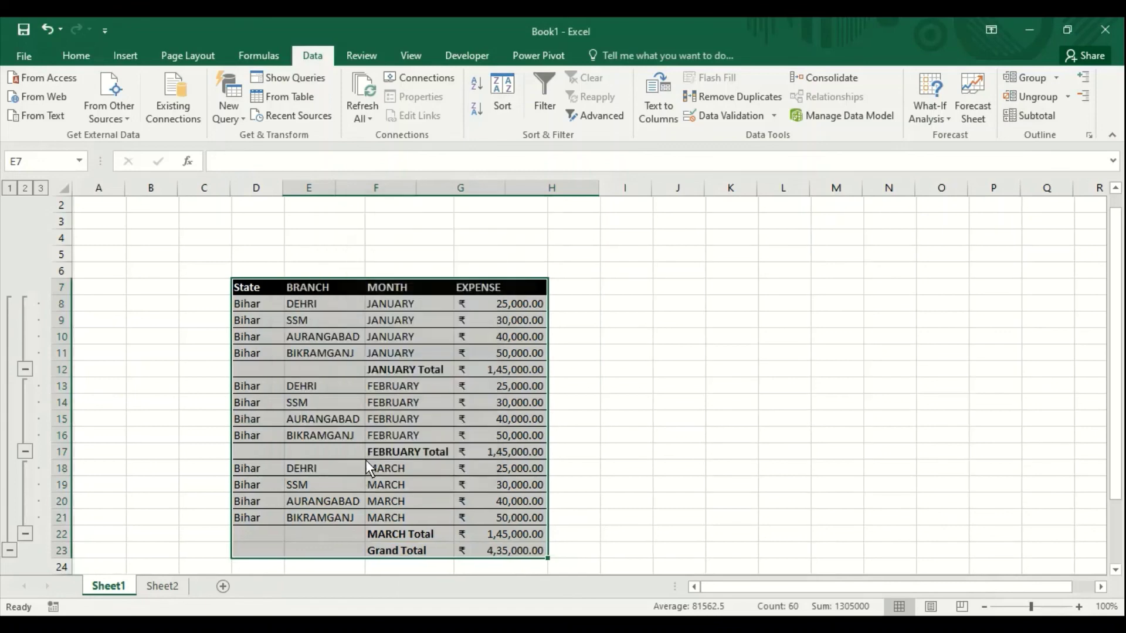
pyautogui.click(727, 455)
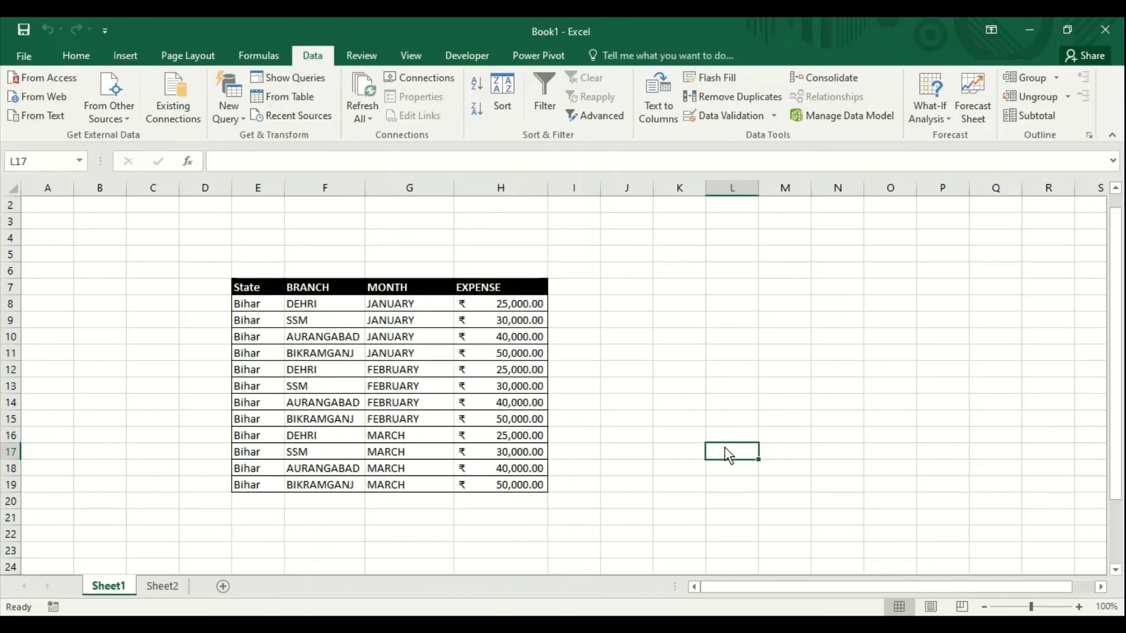